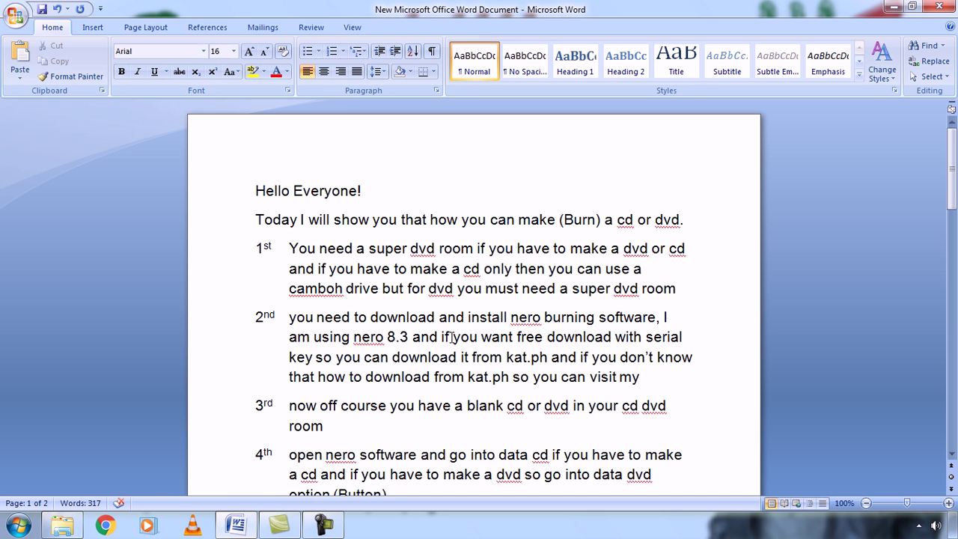
pyautogui.write('website    ')
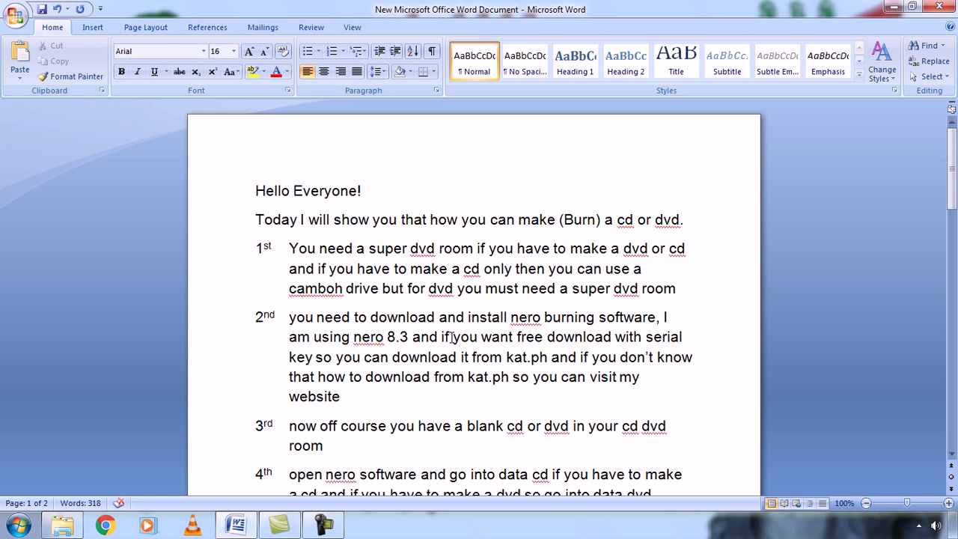
pyautogui.write('www.c')
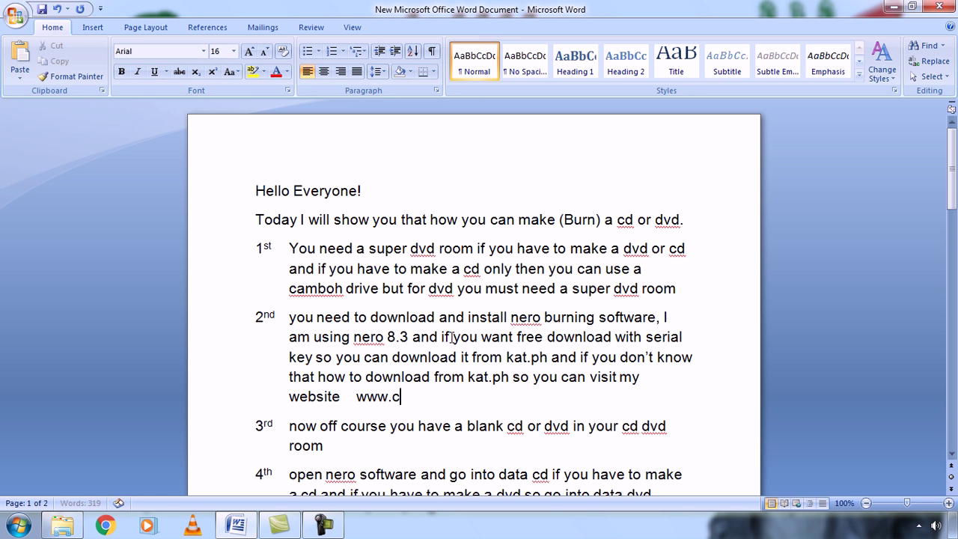
pyautogui.write('omputerhold.blogspot.com')
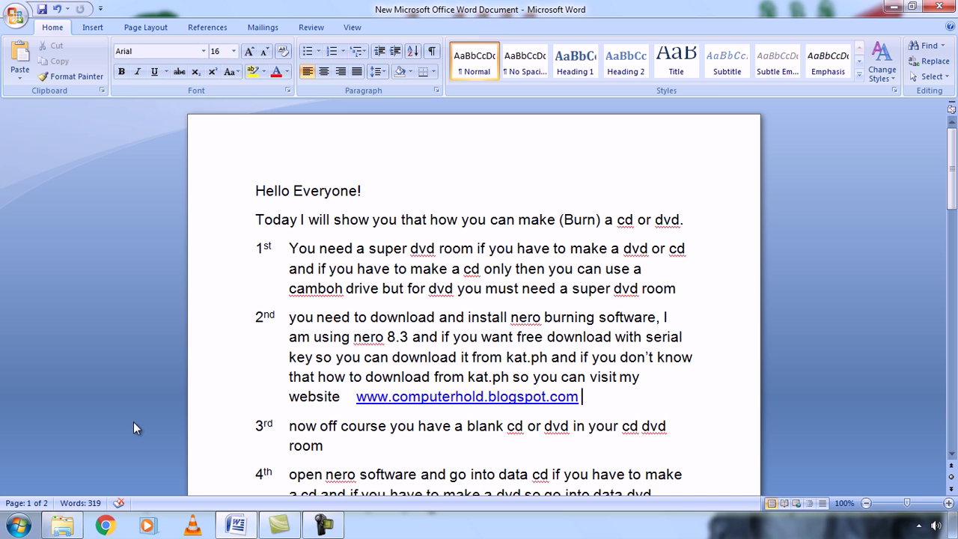
# Step: Highlight the third instruction about the blank disc, and the fourth about opening the Nero software
pyautogui.moveTo(208, 433); pyautogui.dragTo(209, 452)
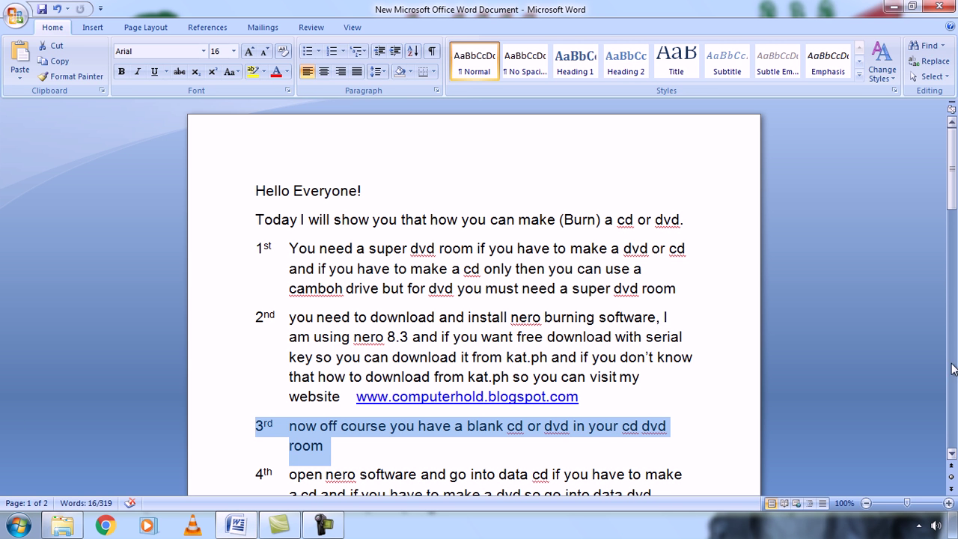
pyautogui.moveTo(955, 182); pyautogui.dragTo(955, 247)
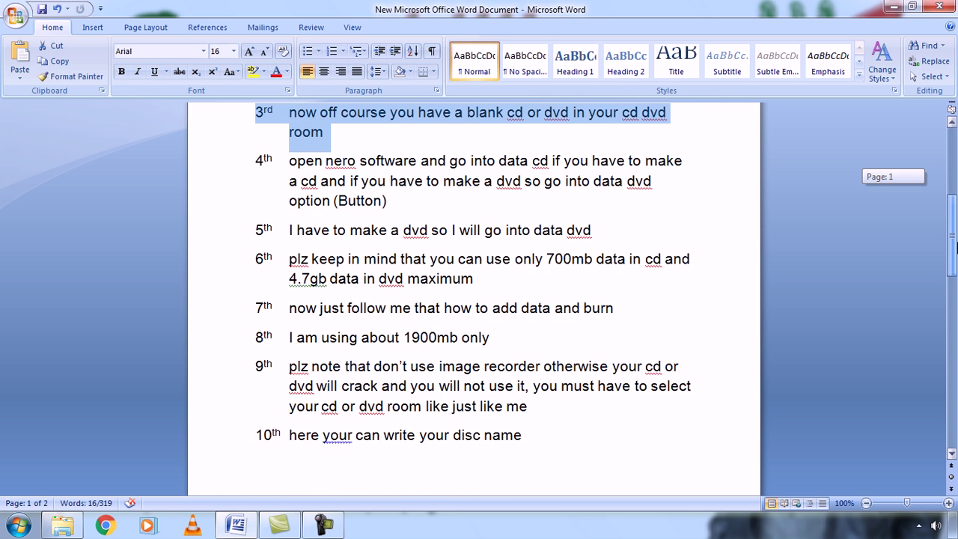
pyautogui.click(210, 173)
pyautogui.moveTo(211, 173); pyautogui.dragTo(209, 203)
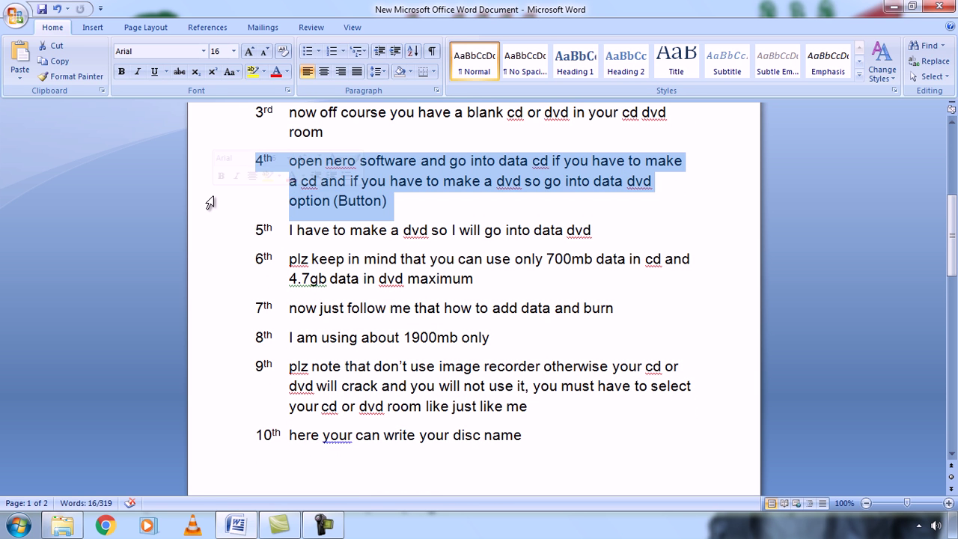
# Step: Launch Nero Express and choose the Data category
pyautogui.moveTo(2, 247)
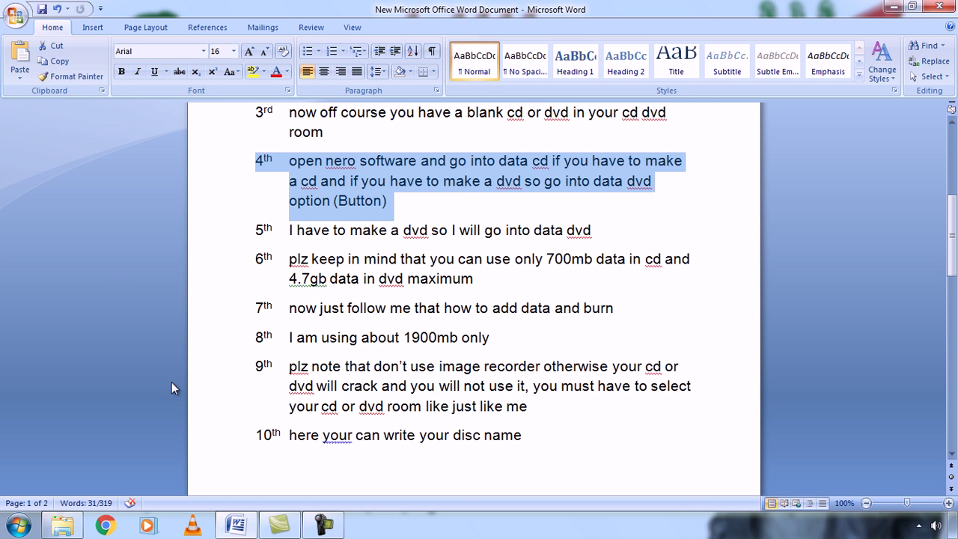
pyautogui.click(18, 526)
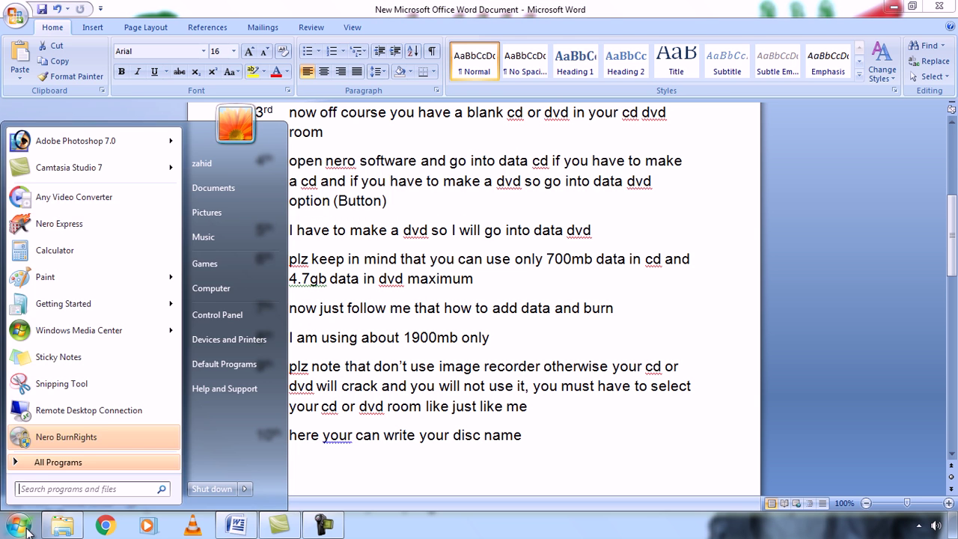
pyautogui.click(105, 229)
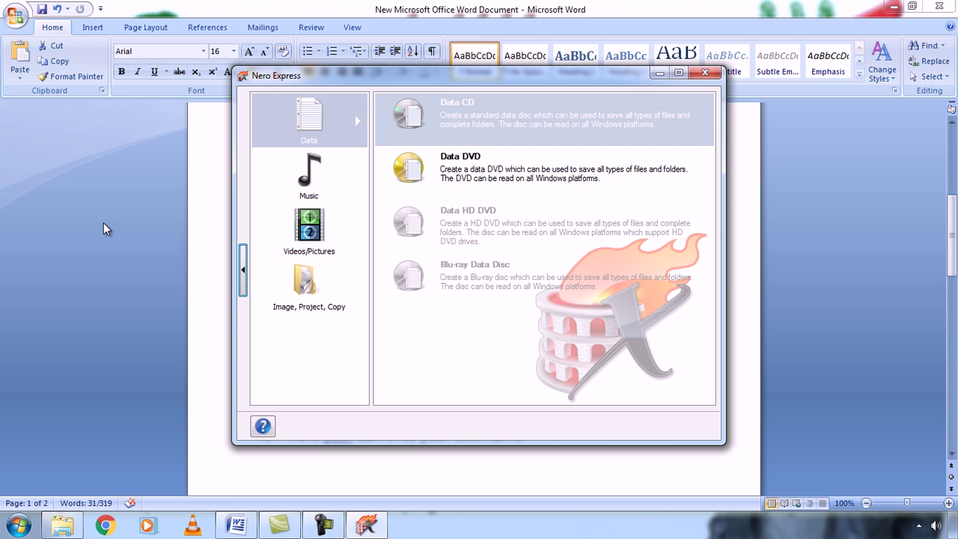
pyautogui.click(322, 120)
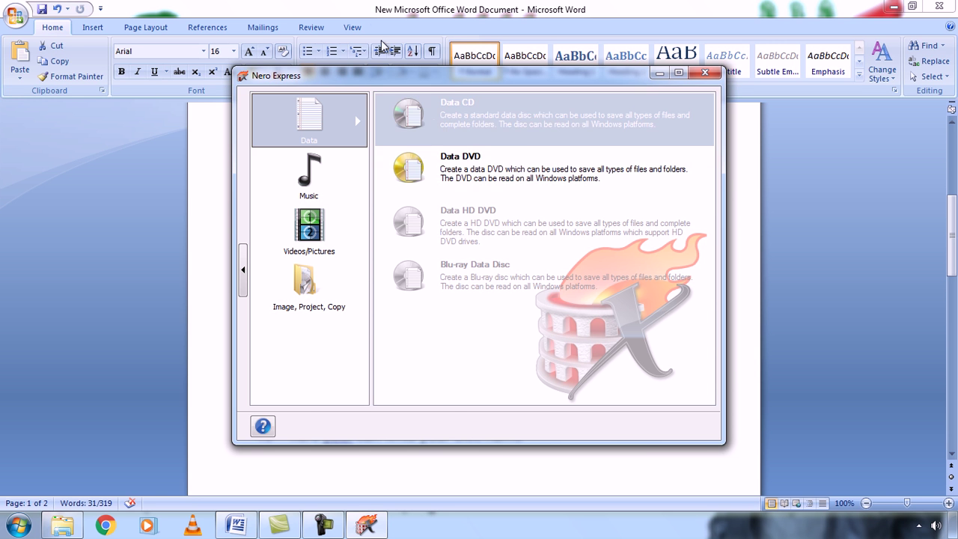
# Step: Highlight the fifth instruction in the Word document, and start a Data DVD project in Nero Express
pyautogui.click(369, 16)
pyautogui.click(213, 238)
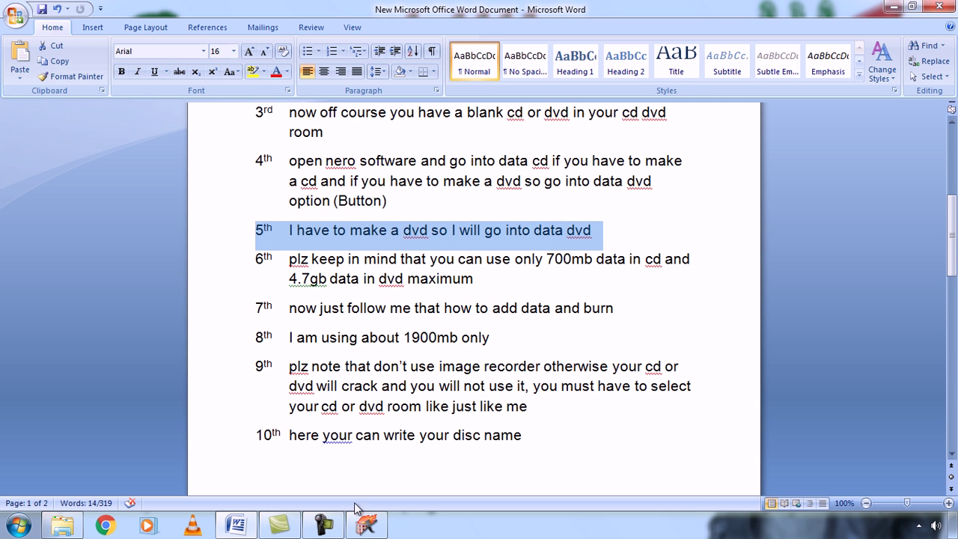
pyautogui.click(366, 524)
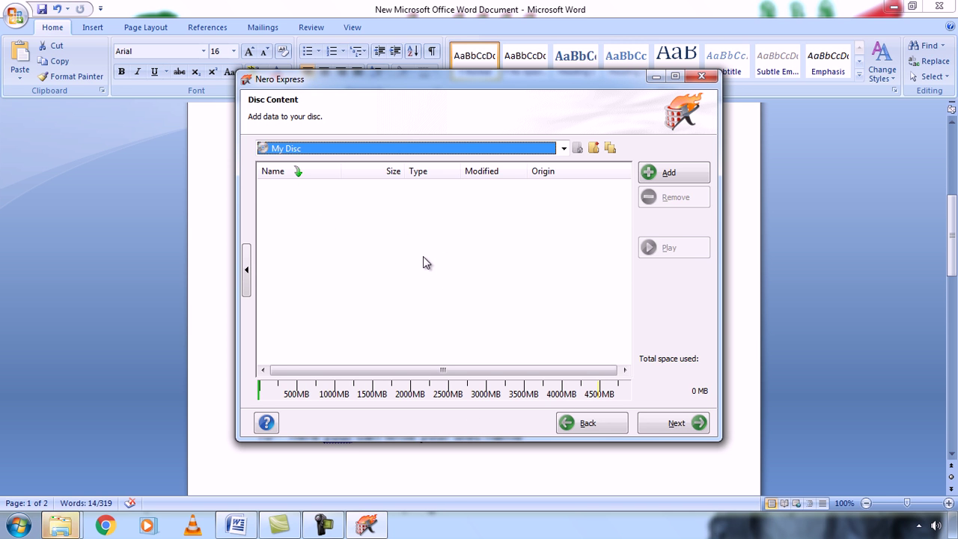
# Step: Return to the Word document and highlight the sixth instruction on data limits and the seventh on adding data
pyautogui.click(369, 526)
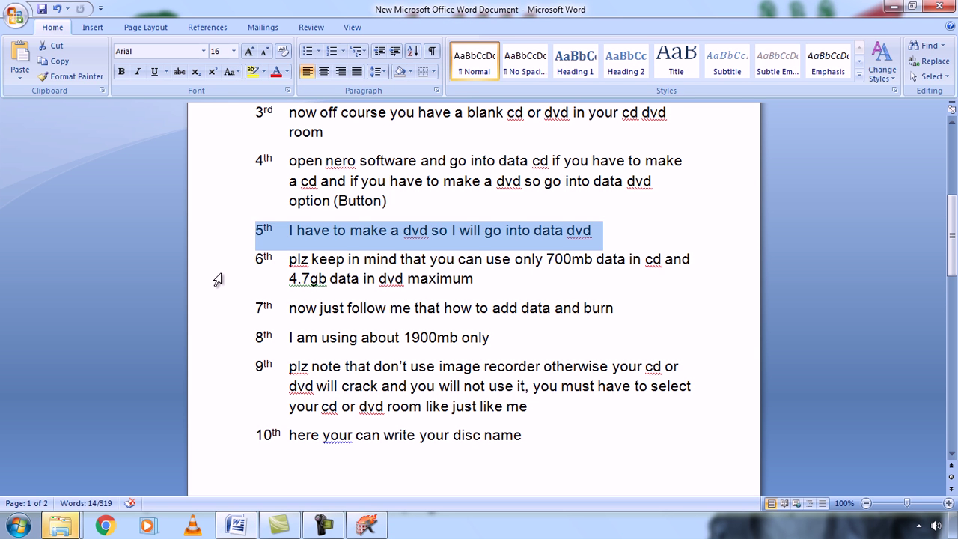
pyautogui.moveTo(206, 264); pyautogui.dragTo(208, 282)
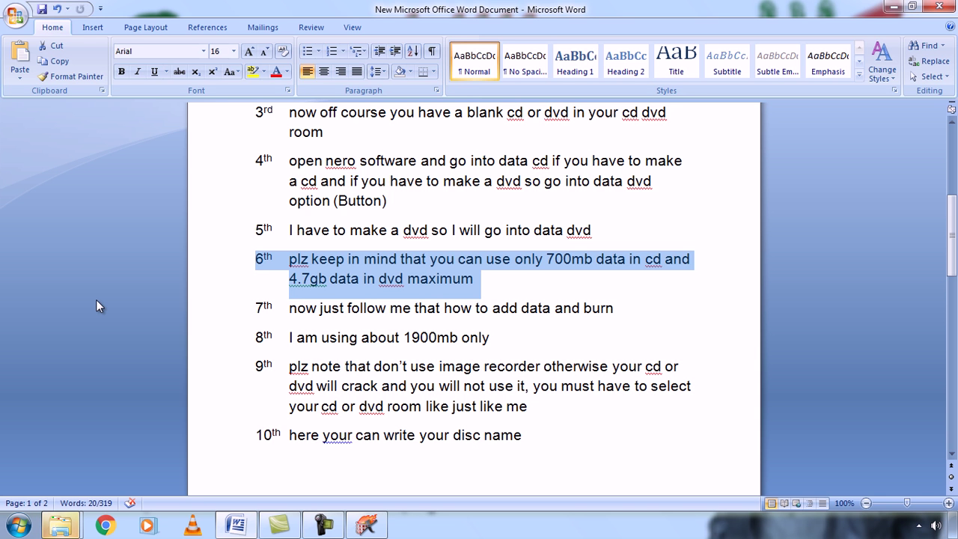
pyautogui.click(199, 313)
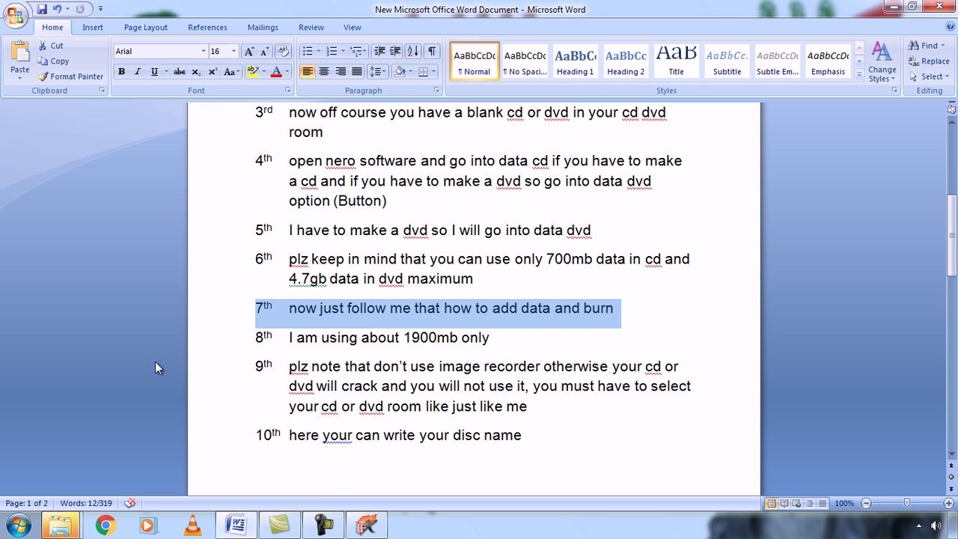
# Step: Close the AutoPlay window and switch to the empty disc content in Nero Express
pyautogui.click(60, 526)
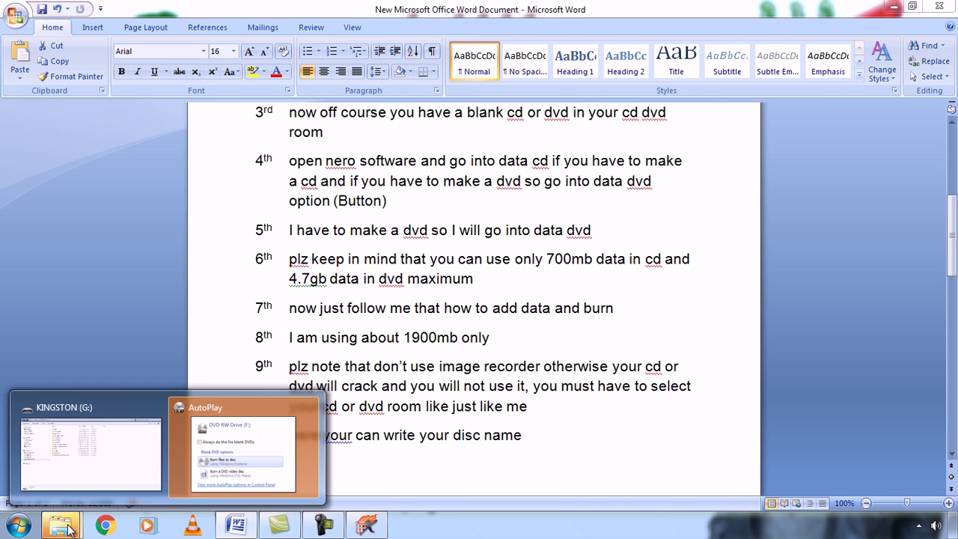
pyautogui.click(309, 409)
pyautogui.click(98, 461)
pyautogui.click(367, 526)
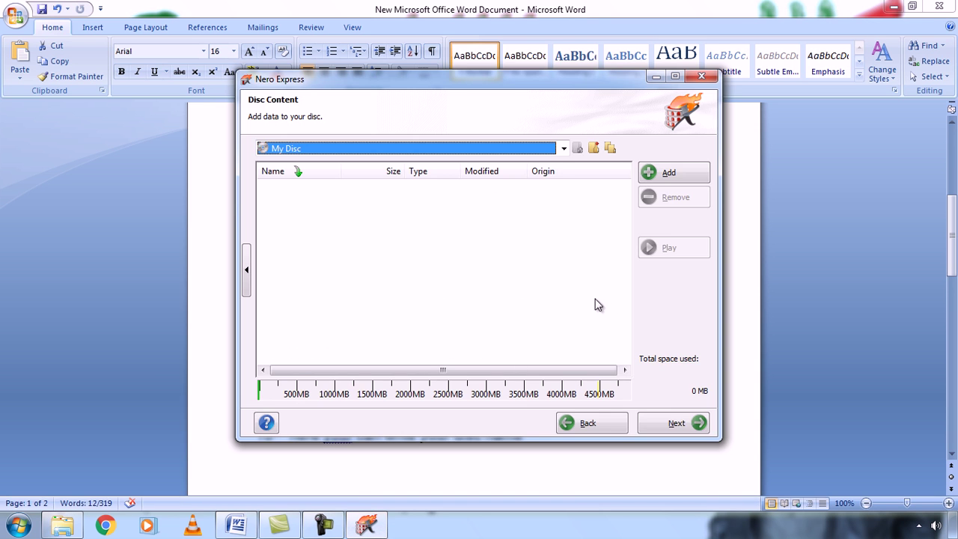
# Step: Add the first four folders and the General Files folder from the KINGSTON (G:) drive to the disc content
pyautogui.click(666, 175)
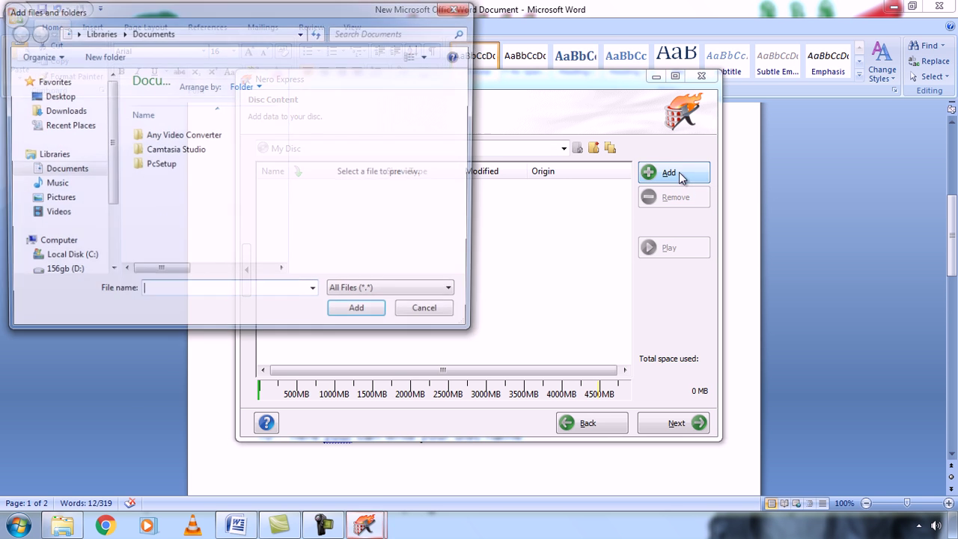
pyautogui.scroll(-2, 108, 205)
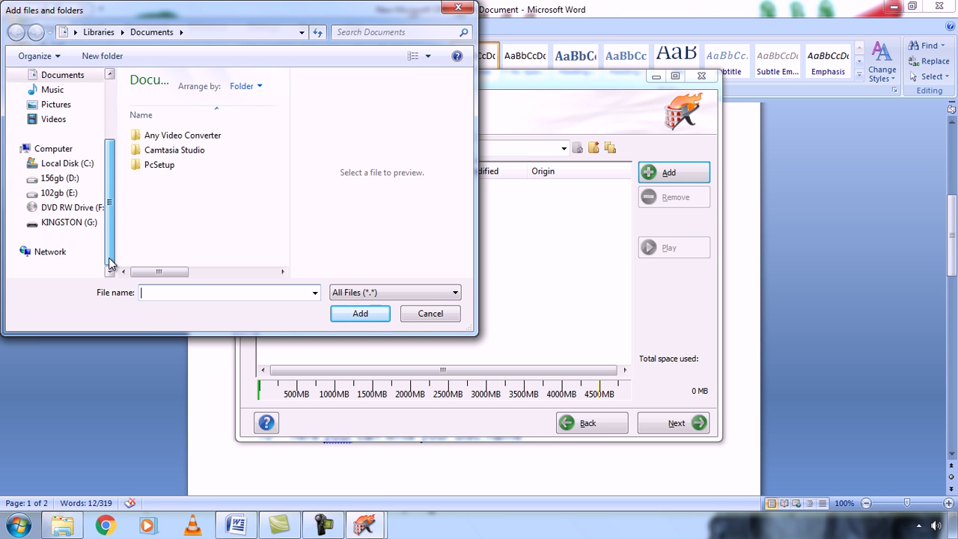
pyautogui.click(82, 222)
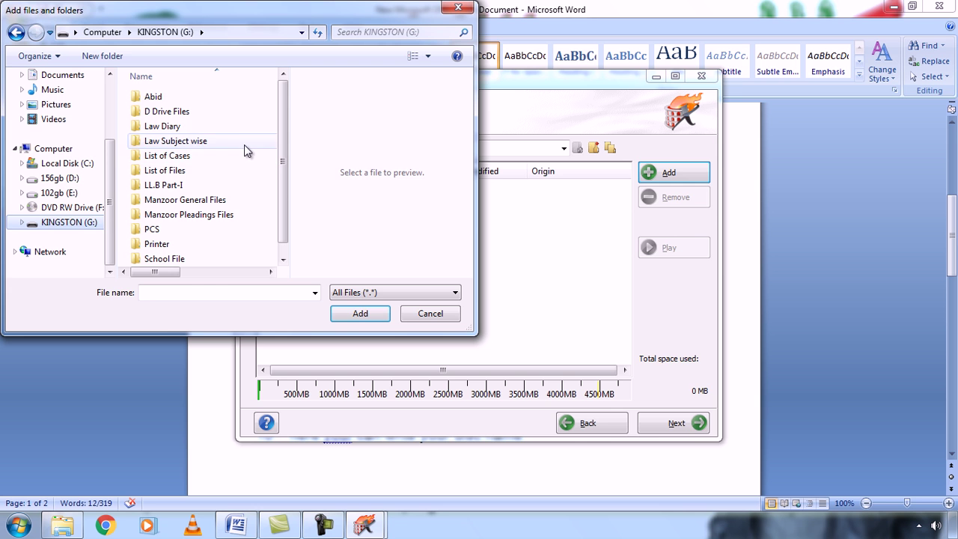
pyautogui.click(214, 98)
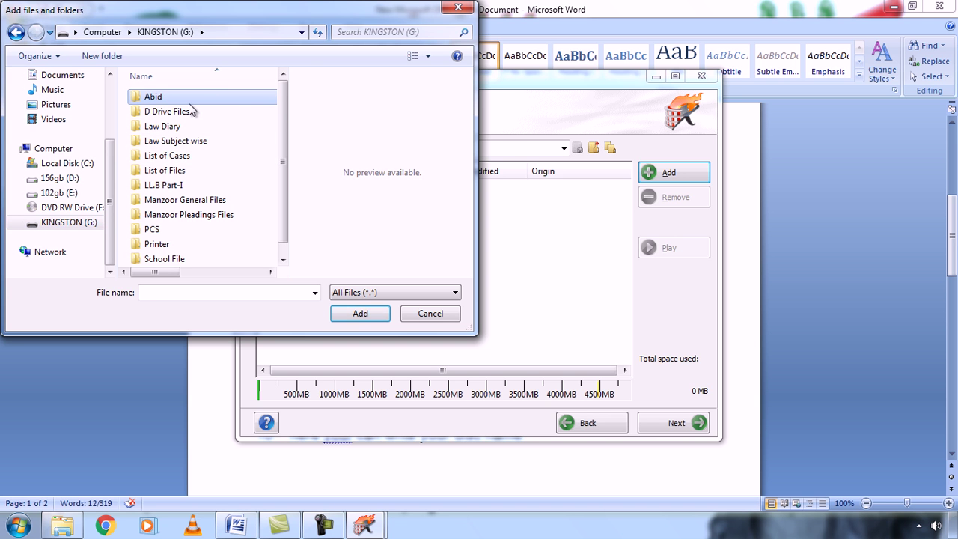
pyautogui.keyDown('ctrl'); pyautogui.click(183, 113); pyautogui.keyUp('ctrl')
pyautogui.keyDown('ctrl'); pyautogui.click(182, 128); pyautogui.keyUp('ctrl')
pyautogui.keyDown('ctrl'); pyautogui.click(179, 143); pyautogui.keyUp('ctrl')
pyautogui.keyDown('ctrl'); pyautogui.click(173, 200); pyautogui.keyUp('ctrl')
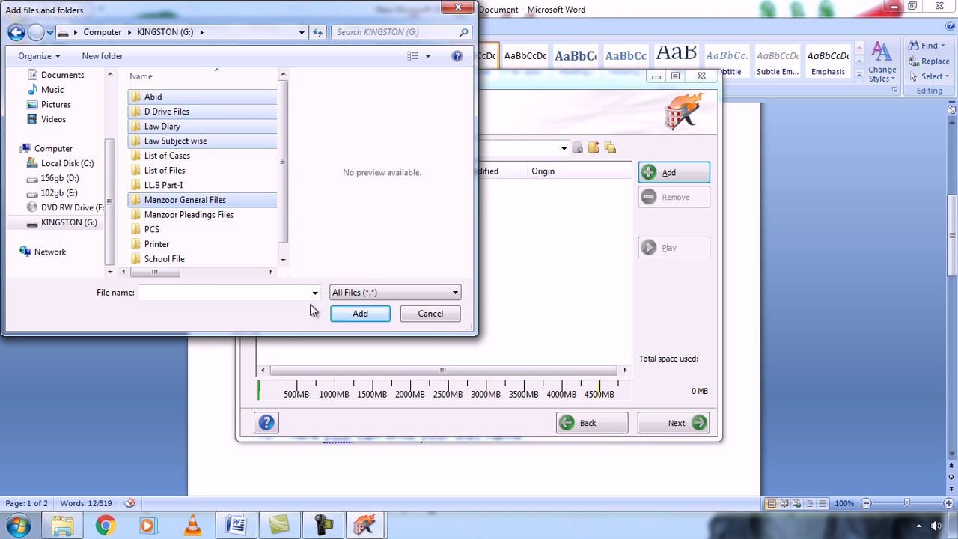
pyautogui.click(357, 313)
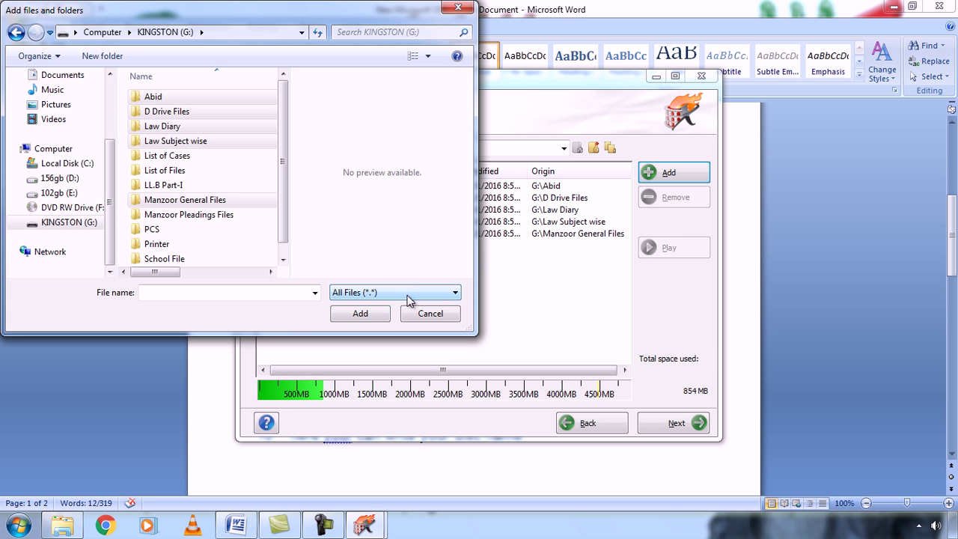
pyautogui.click(430, 313)
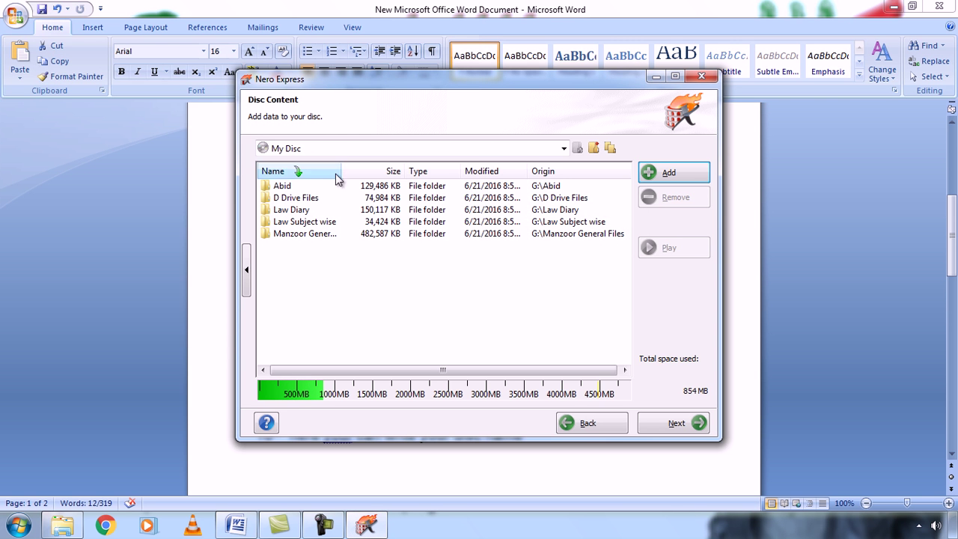
# Step: Remove all the added folders from the disc content
pyautogui.moveTo(328, 275); pyautogui.dragTo(274, 168)
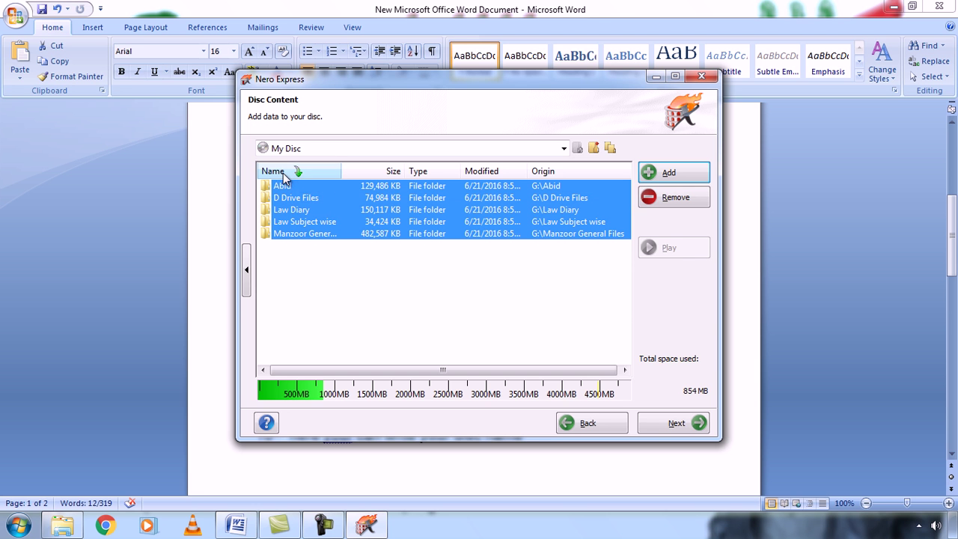
pyautogui.click(679, 199)
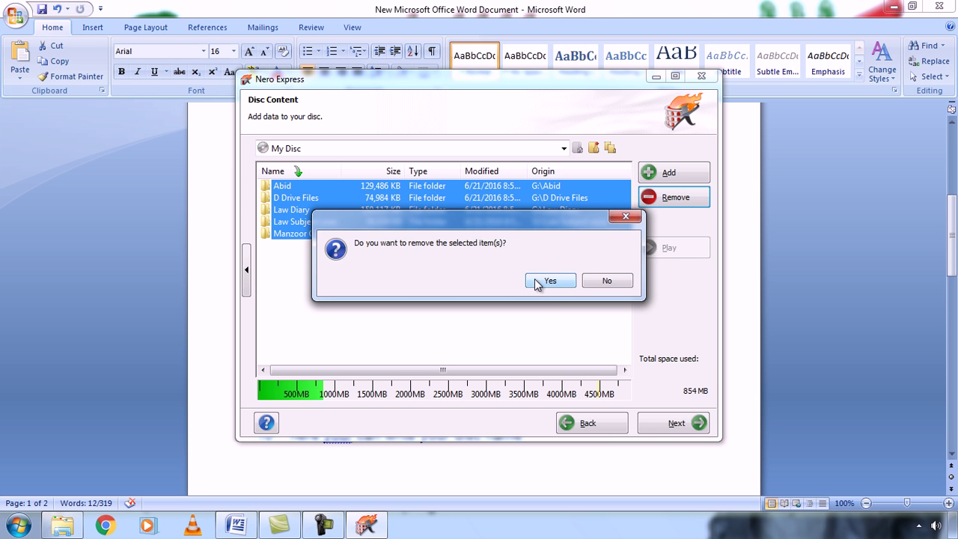
pyautogui.click(548, 281)
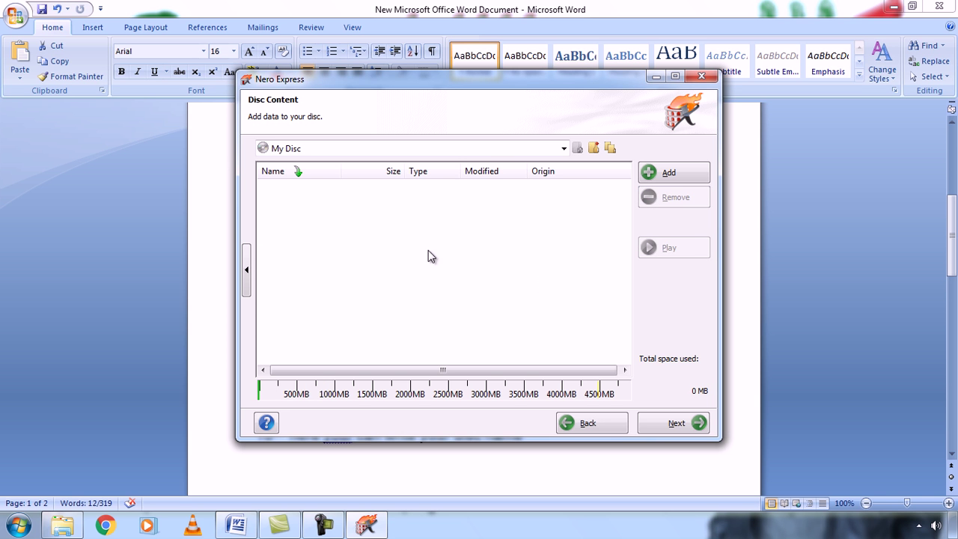
# Step: Add all 13 folders from the KINGSTON (G:) window in Windows Explorer to the Nero Express disc content
pyautogui.click(62, 524)
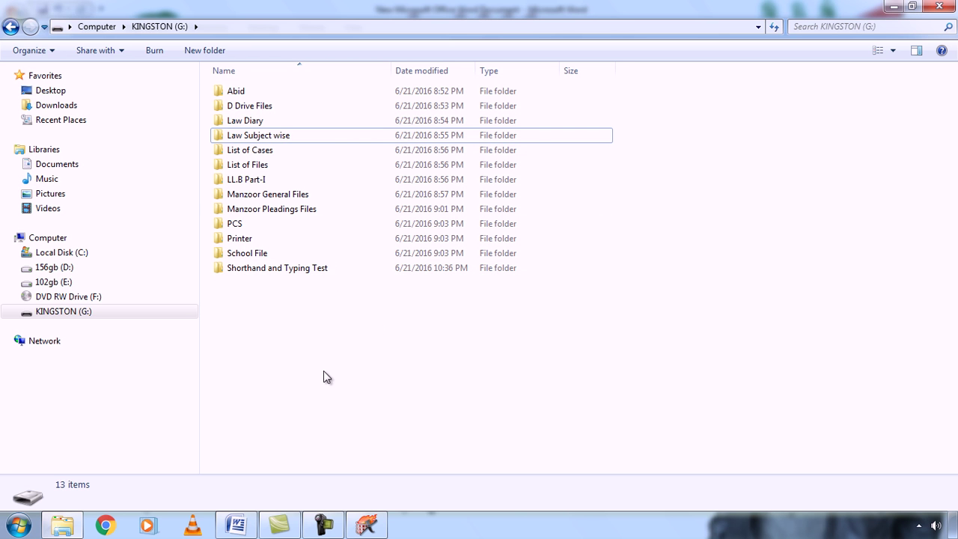
pyautogui.click(102, 313)
pyautogui.moveTo(273, 330); pyautogui.dragTo(449, 234)
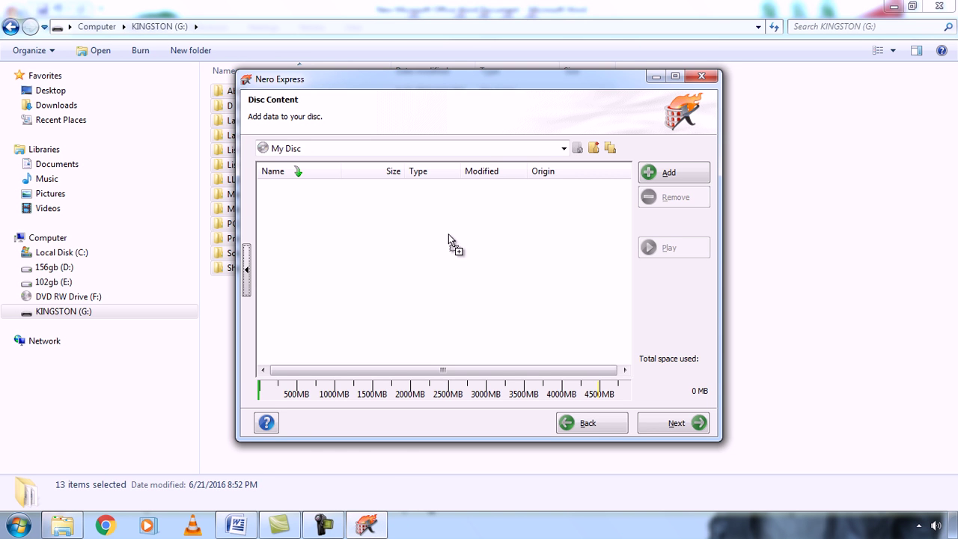
pyautogui.moveTo(403, 283); pyautogui.dragTo(404, 283)
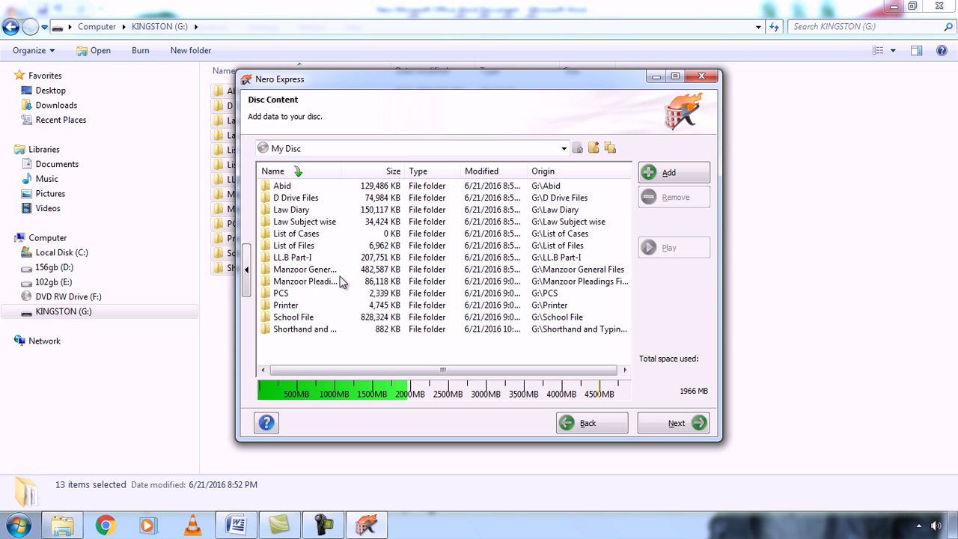
# Step: Switch to the Word document and highlight the eighth instruction on data size and the ninth on the recorder
pyautogui.click(234, 526)
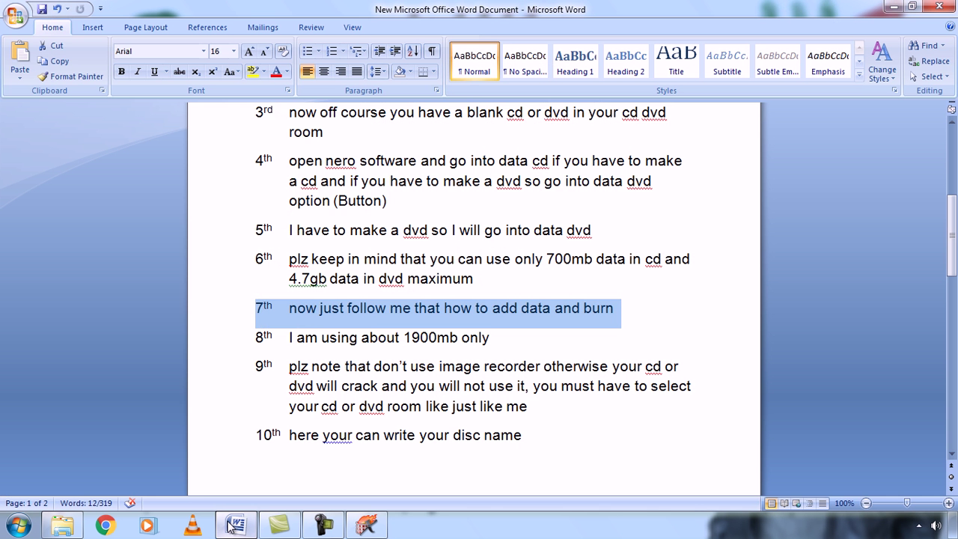
pyautogui.click(218, 343)
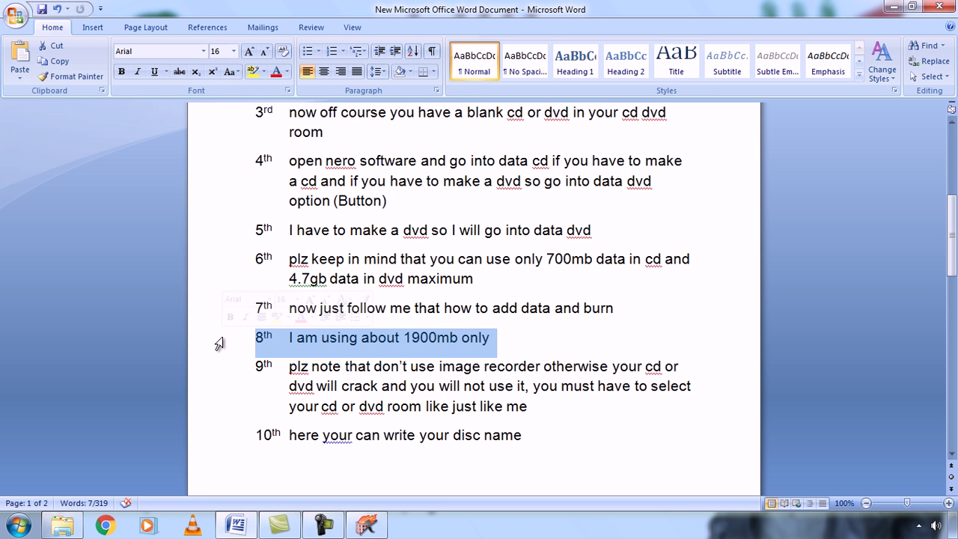
pyautogui.click(204, 375)
pyautogui.moveTo(205, 399); pyautogui.dragTo(206, 405)
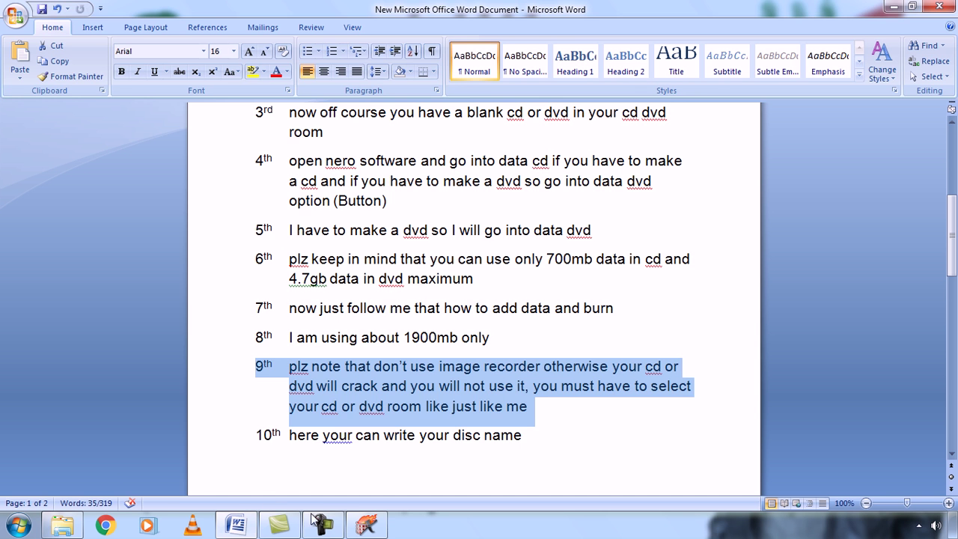
# Step: Return to Nero Express and proceed from the disc content to the final burn settings
pyautogui.click(366, 525)
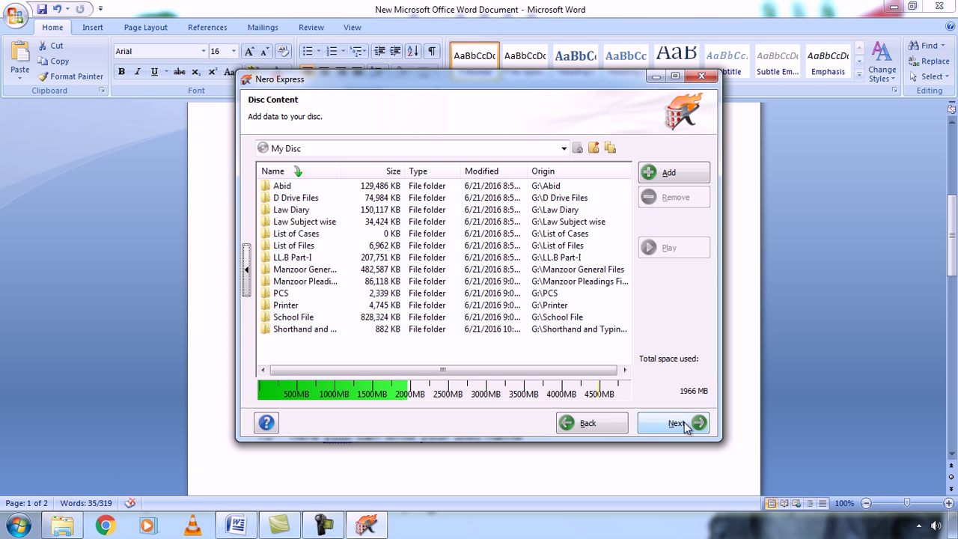
pyautogui.click(687, 424)
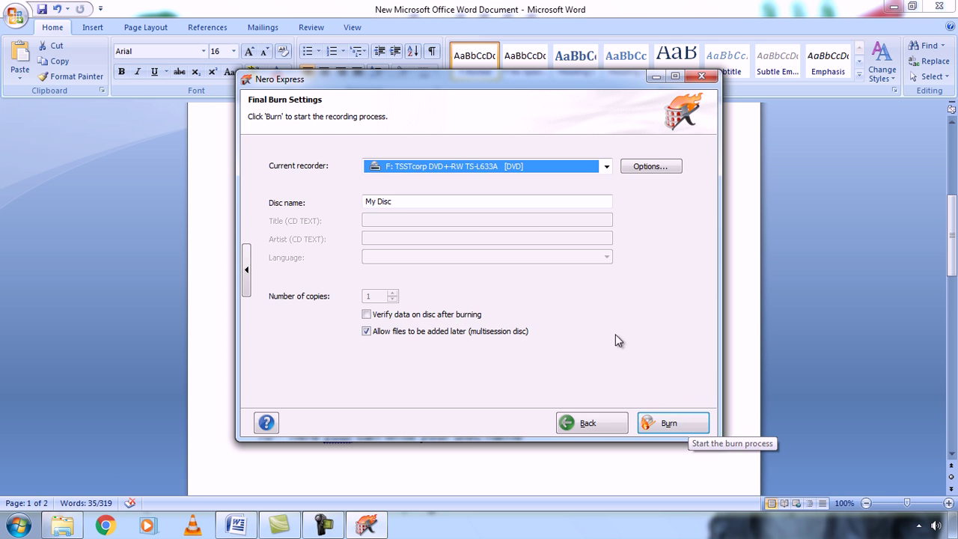
# Step: Set the current recorder to F: TSSTcorp DVD+-RW TS-L633A instead of the Image Recorder, consulting the ninth instruction in the Word document
pyautogui.click(501, 168)
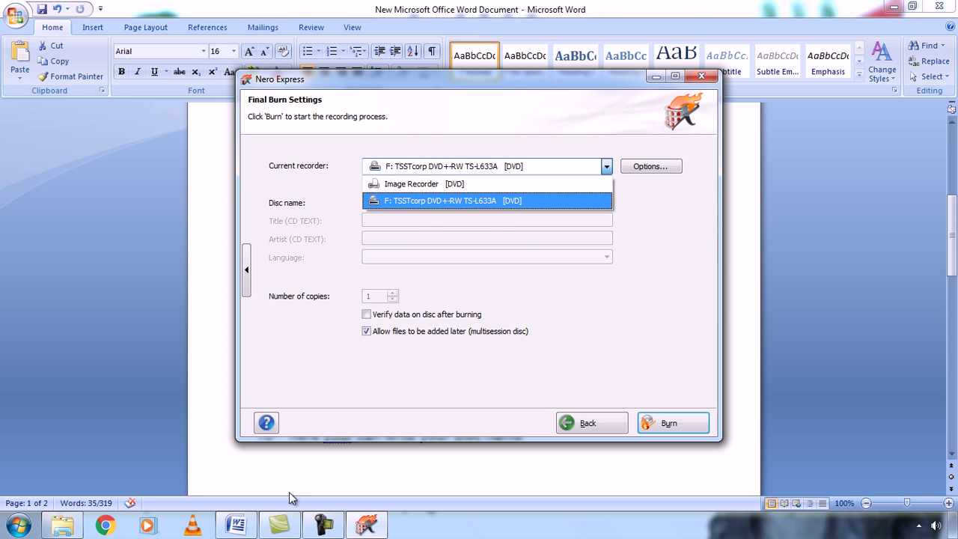
pyautogui.click(237, 526)
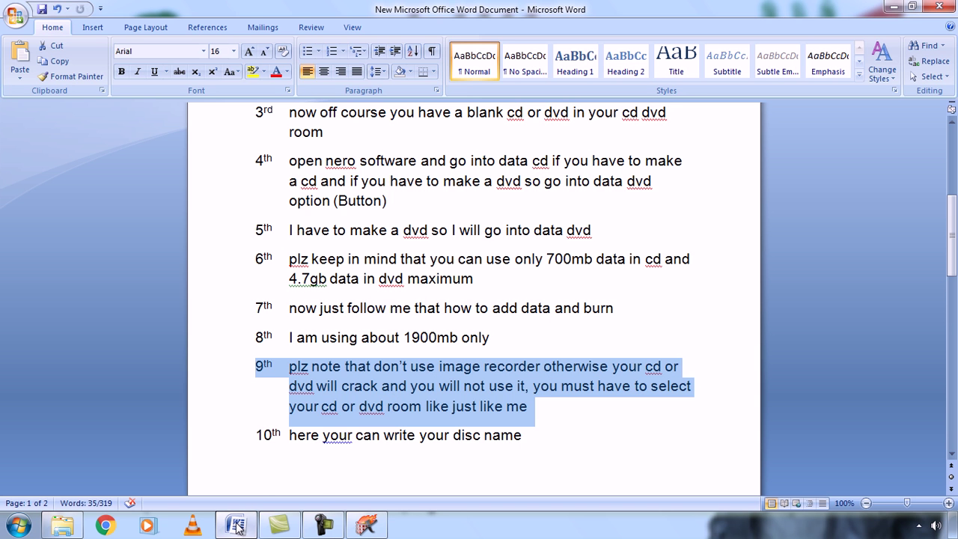
pyautogui.click(366, 527)
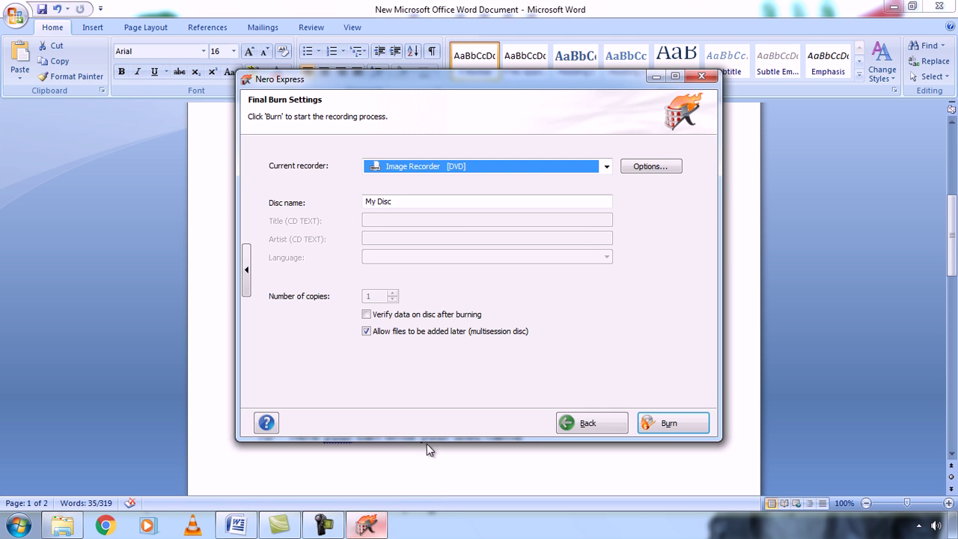
pyautogui.click(536, 172)
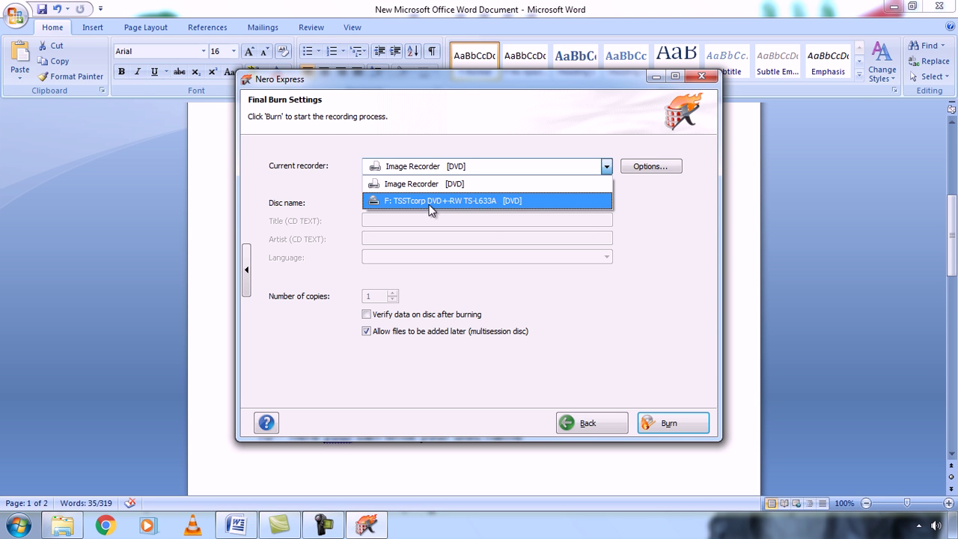
pyautogui.click(450, 201)
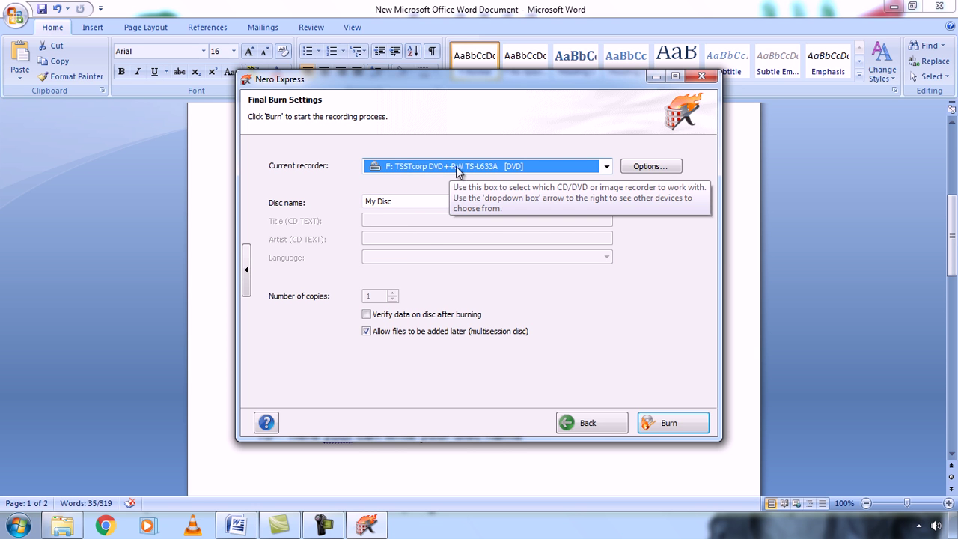
# Step: In the Word document, correct "your can" to "you can" in the tenth instruction and highlight that line
pyautogui.click(237, 525)
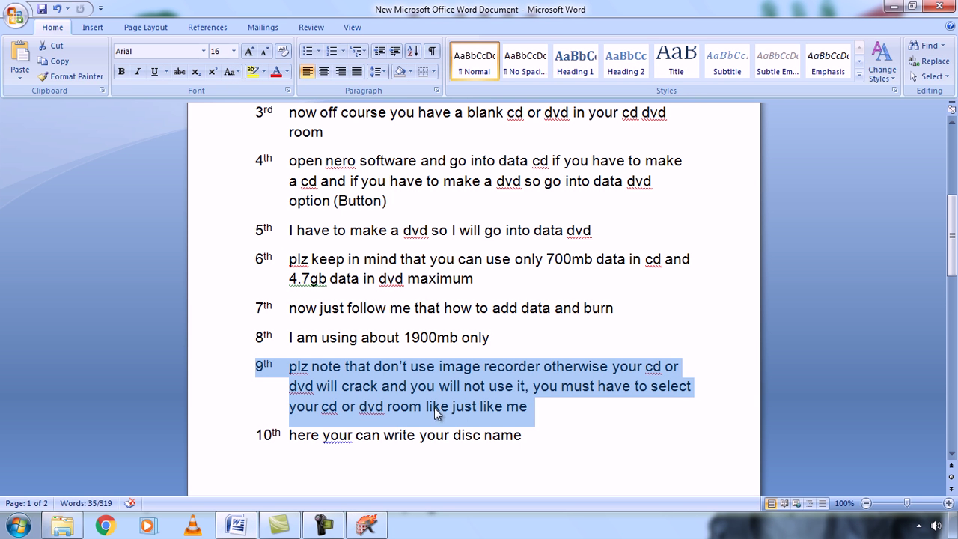
pyautogui.click(213, 446)
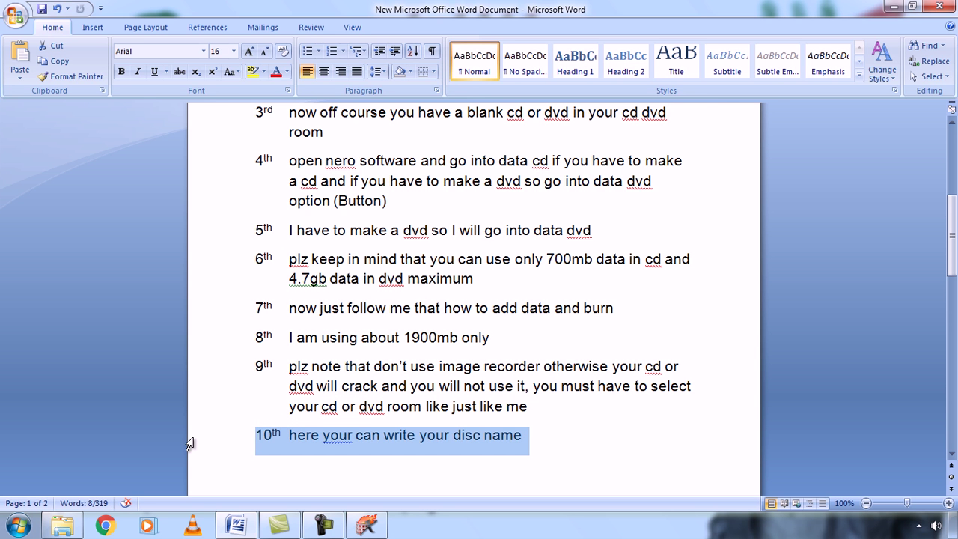
pyautogui.click(354, 436)
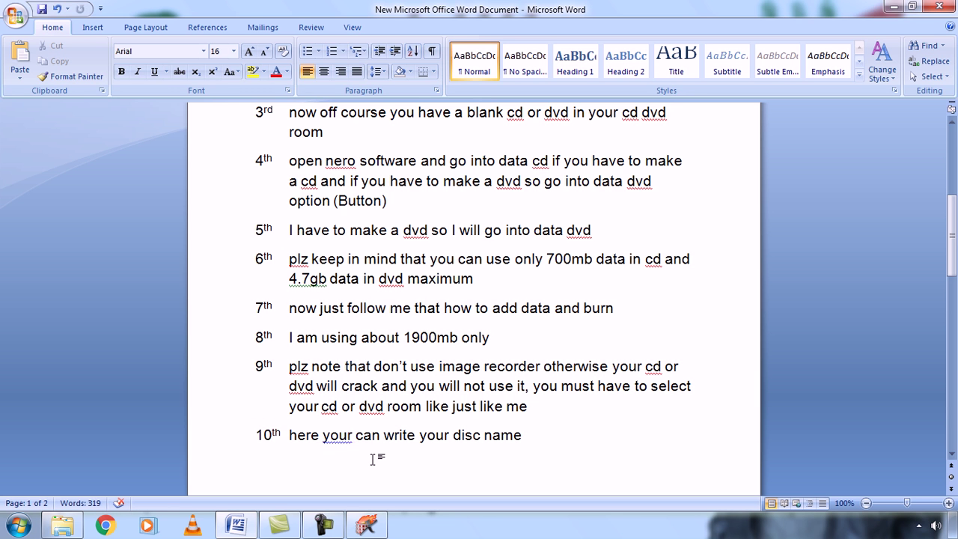
pyautogui.press('BackSpace')
pyautogui.click(189, 441)
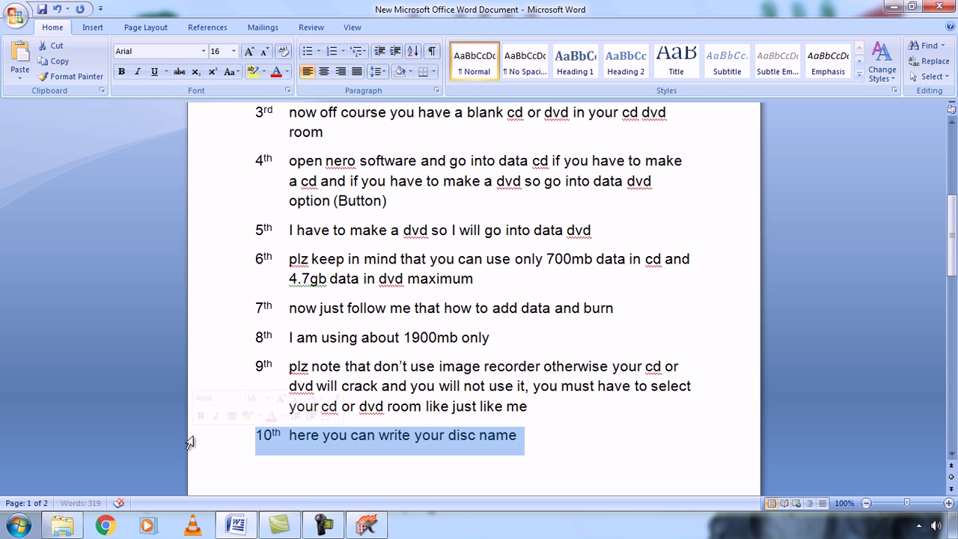
# Step: Return to Nero Express and set the disc name to the owner's name followed by "Files"
pyautogui.click(367, 524)
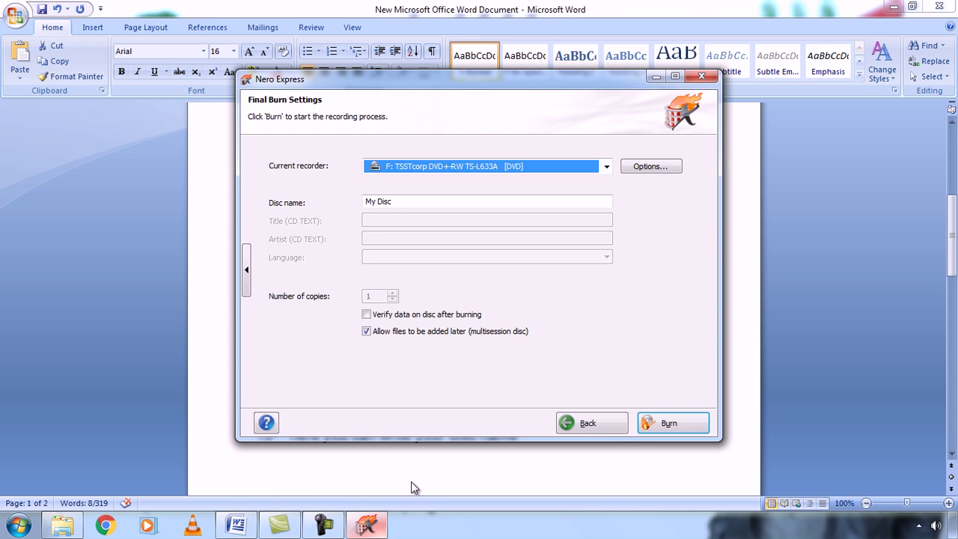
pyautogui.click(498, 202)
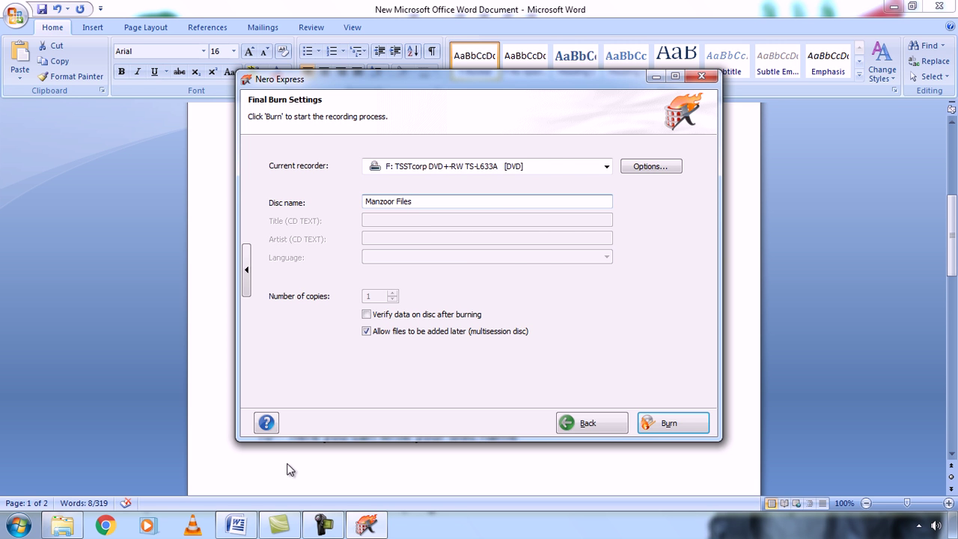
# Step: Highlight the eleventh and twelfth instructions in the Word document, checking the option to allow files to be added later in Nero Express
pyautogui.click(236, 524)
pyautogui.moveTo(955, 243); pyautogui.dragTo(956, 301)
pyautogui.moveTo(220, 375); pyautogui.dragTo(220, 409)
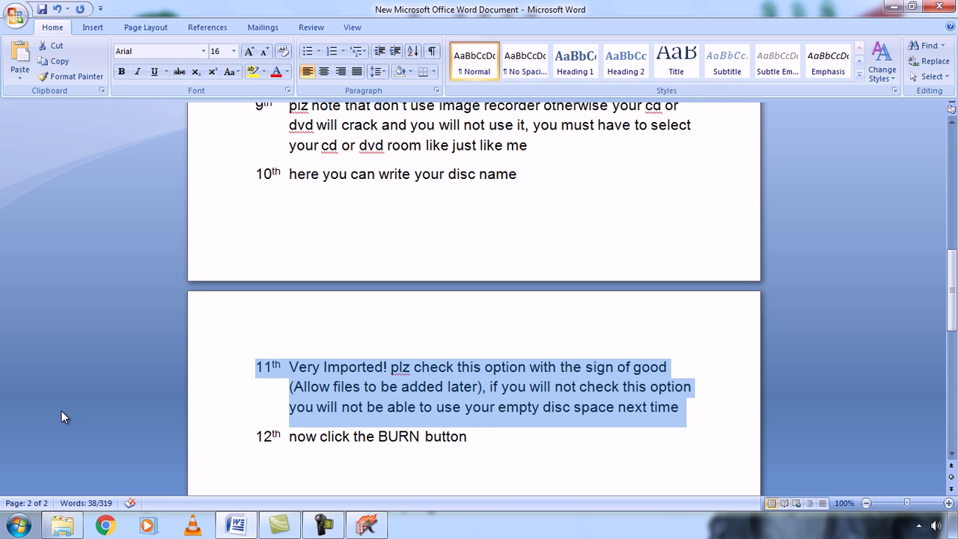
pyautogui.click(364, 523)
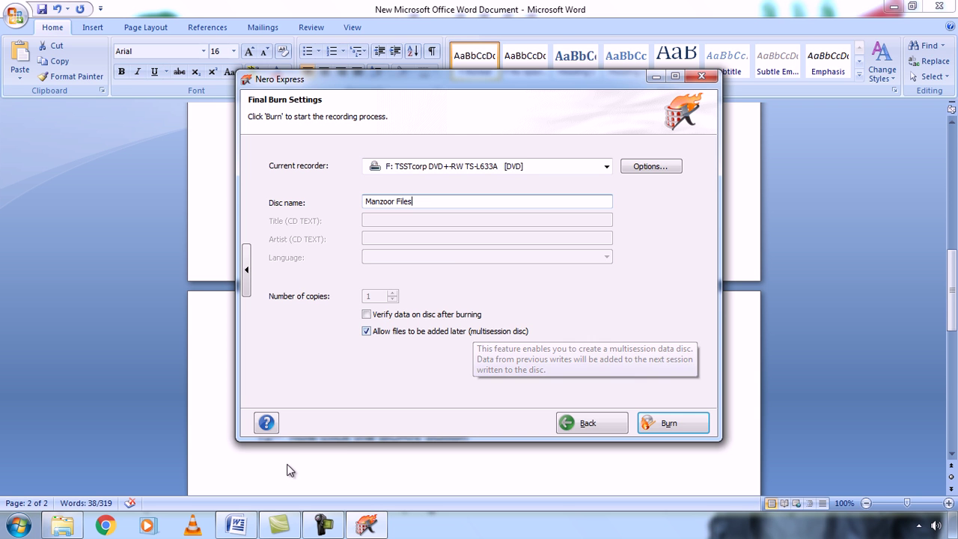
pyautogui.click(236, 524)
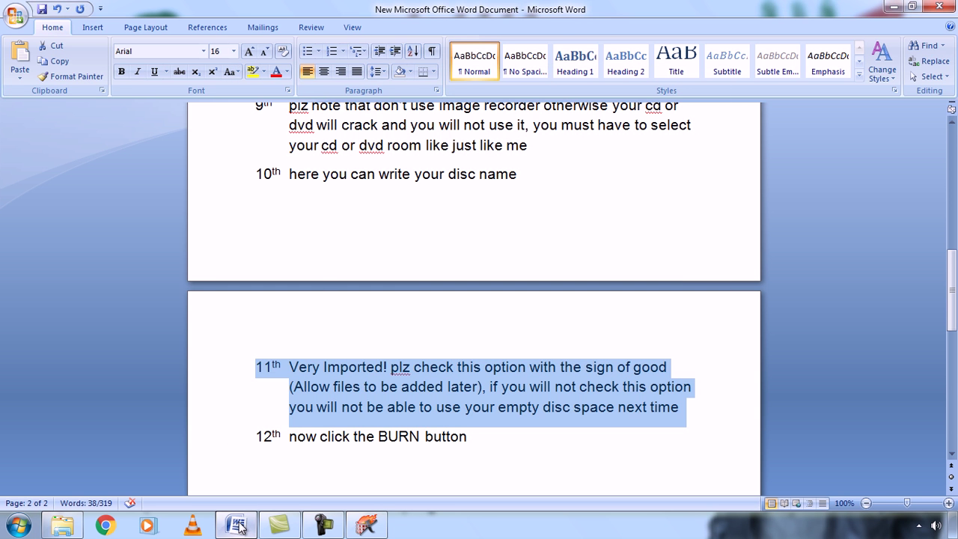
pyautogui.click(205, 445)
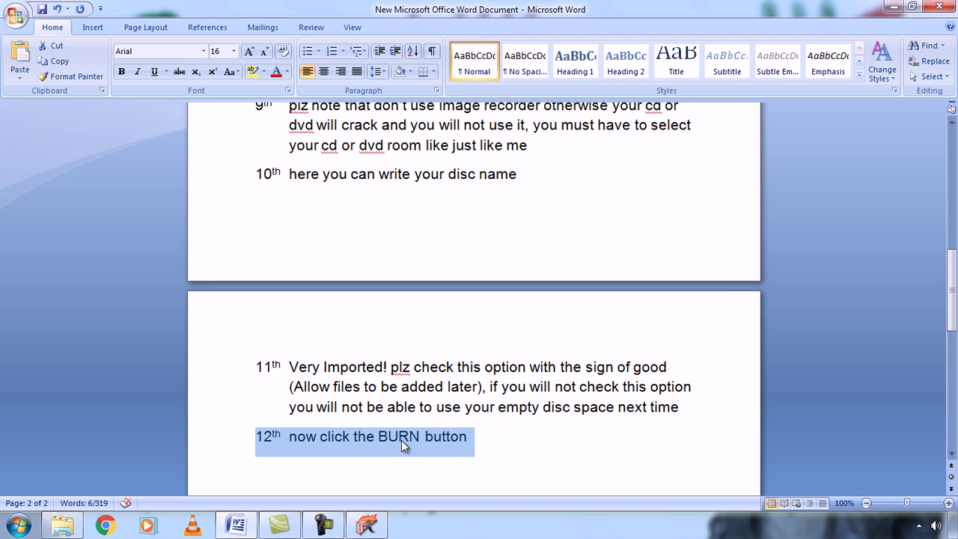
# Step: Return to Nero Express, burn the disc as multisession anyway, and dismiss the completion message
pyautogui.click(366, 524)
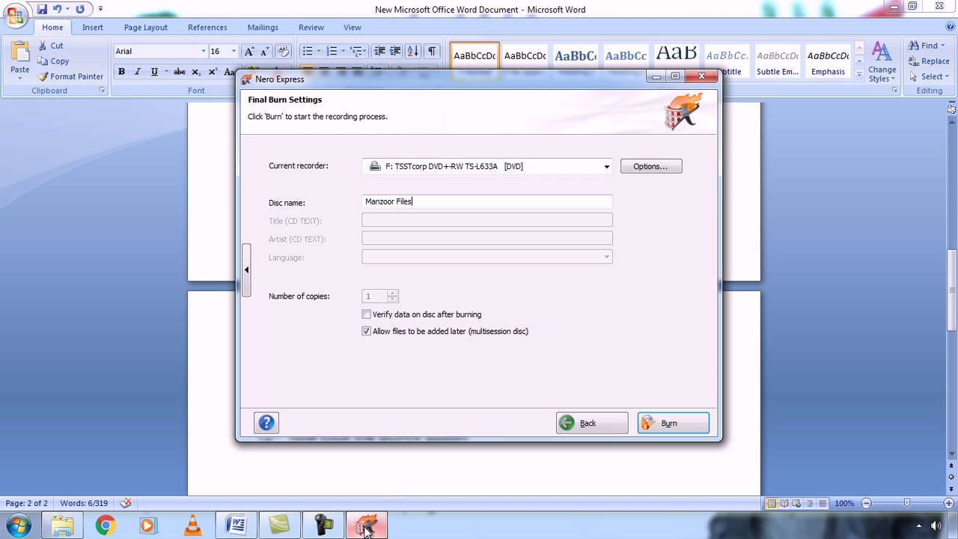
pyautogui.click(678, 424)
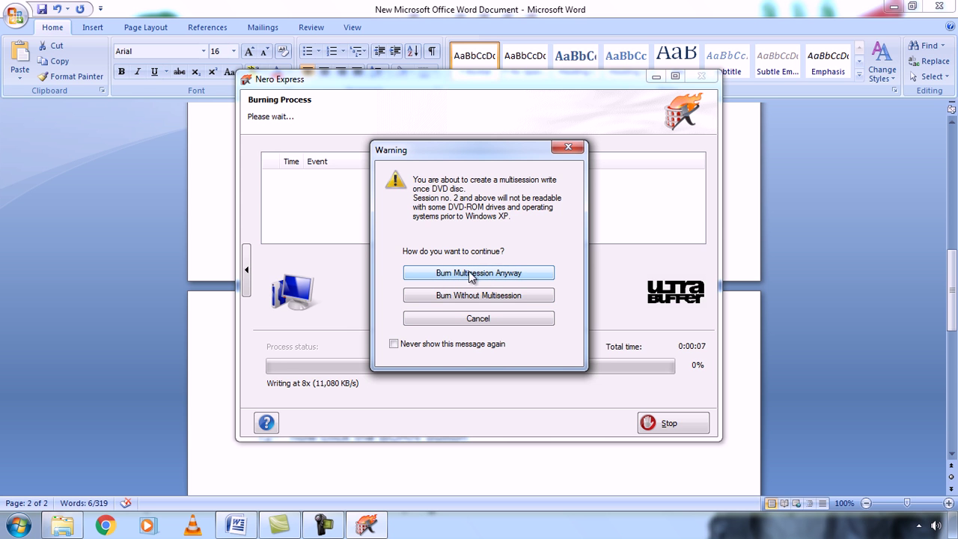
pyautogui.click(507, 276)
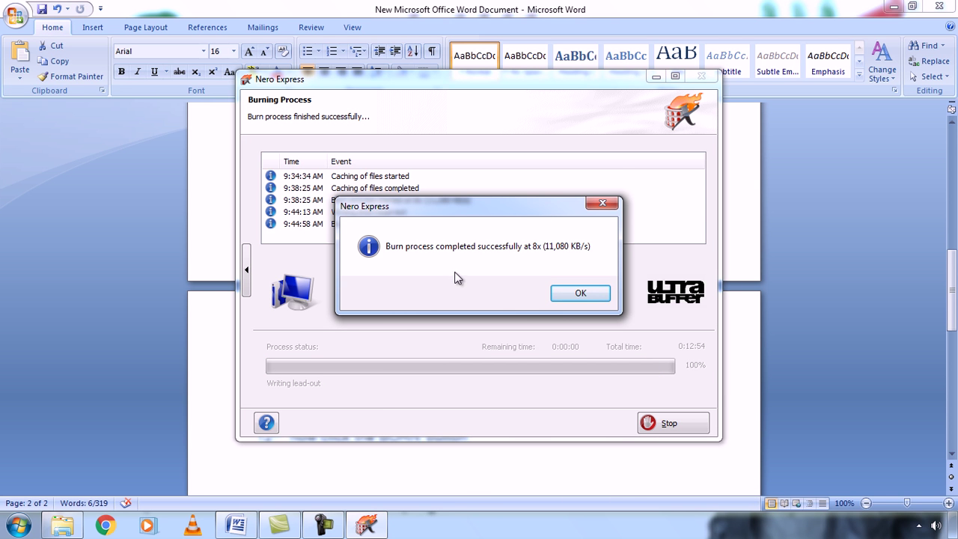
pyautogui.click(578, 295)
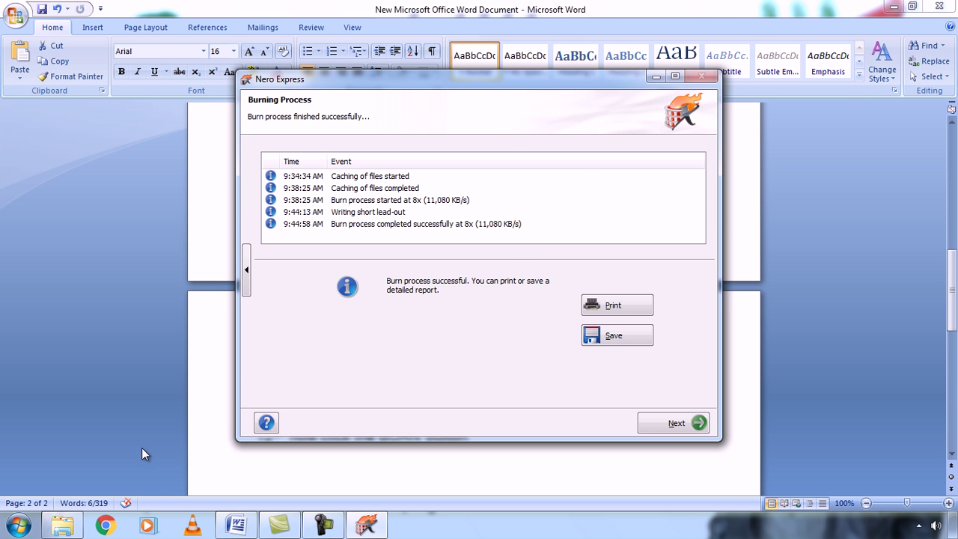
# Step: Switch to Windows Explorer, dismiss the AutoPlay window and open DVD RW Drive (F:) to examine the burned folders
pyautogui.click(62, 524)
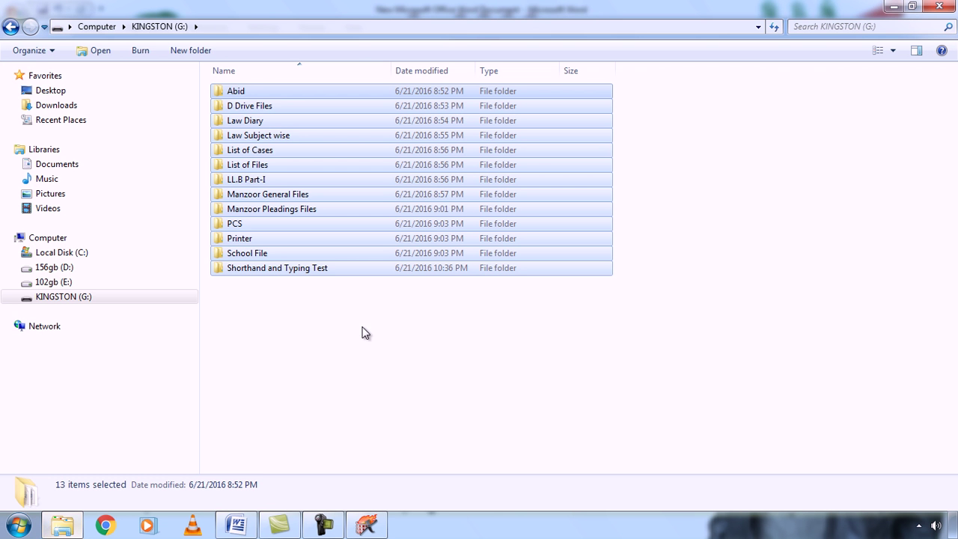
pyautogui.click(289, 327)
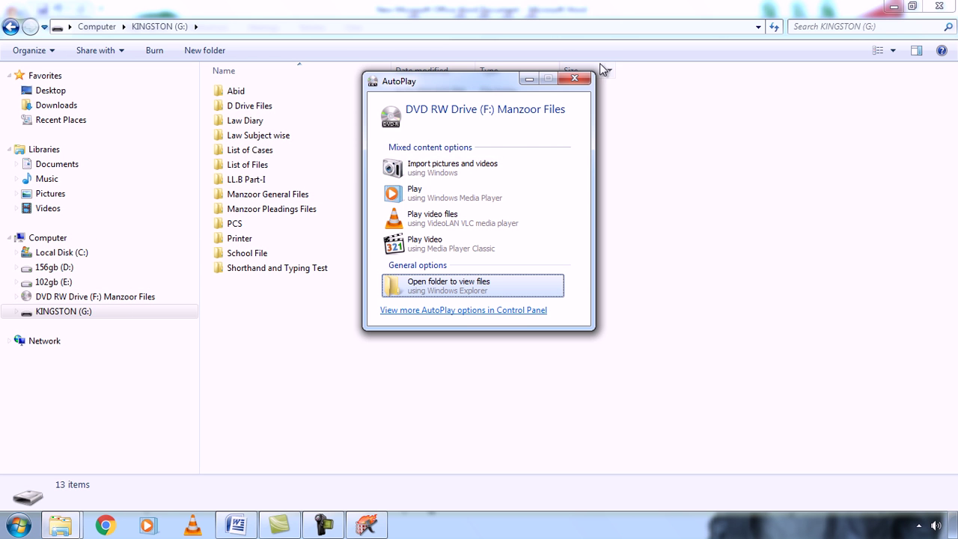
pyautogui.click(575, 79)
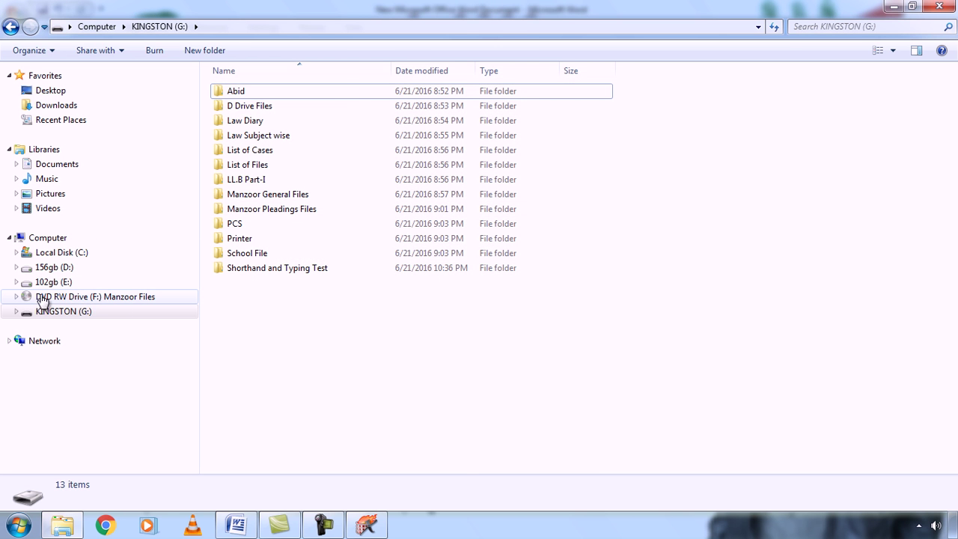
pyautogui.click(127, 298)
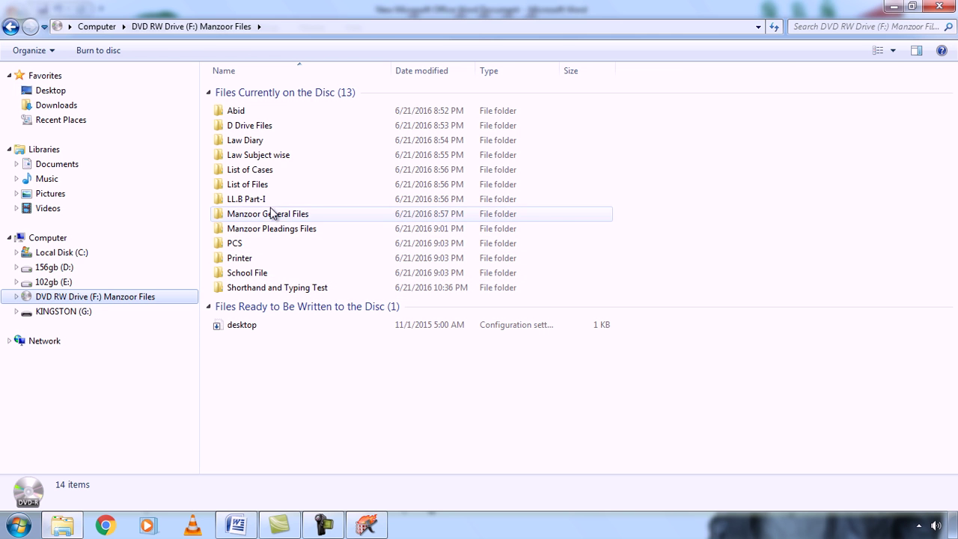
# Step: Switch to the Word document and add the line "You have done" below the twelfth instruction
pyautogui.click(235, 524)
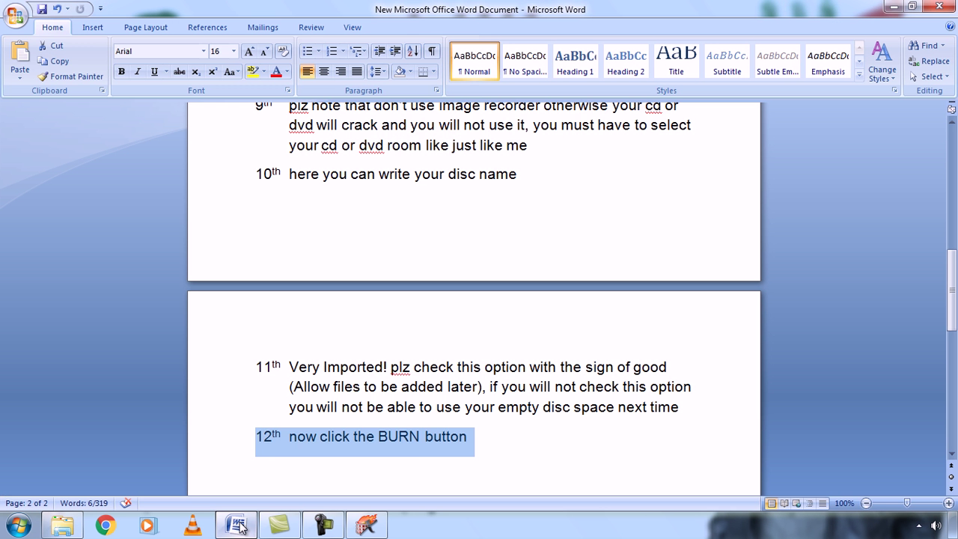
pyautogui.click(570, 442)
pyautogui.press('Down')
pyautogui.press('Down')
pyautogui.press('Down')
pyautogui.press('Down')
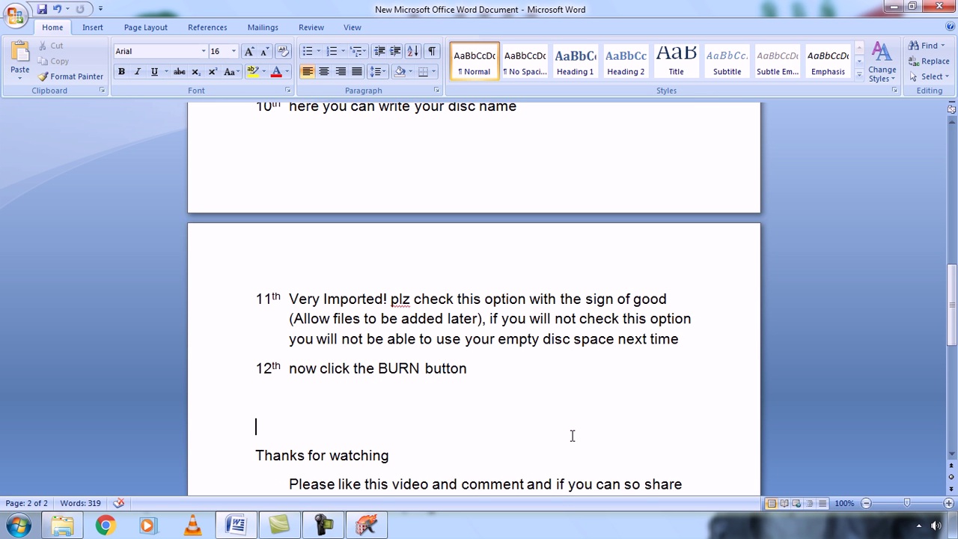
pyautogui.write('You have done')
# Step: Highlight the closing lines of the document one after another, from "Thanks for watching" to "Thanks again"
pyautogui.moveTo(954, 302); pyautogui.dragTo(955, 357)
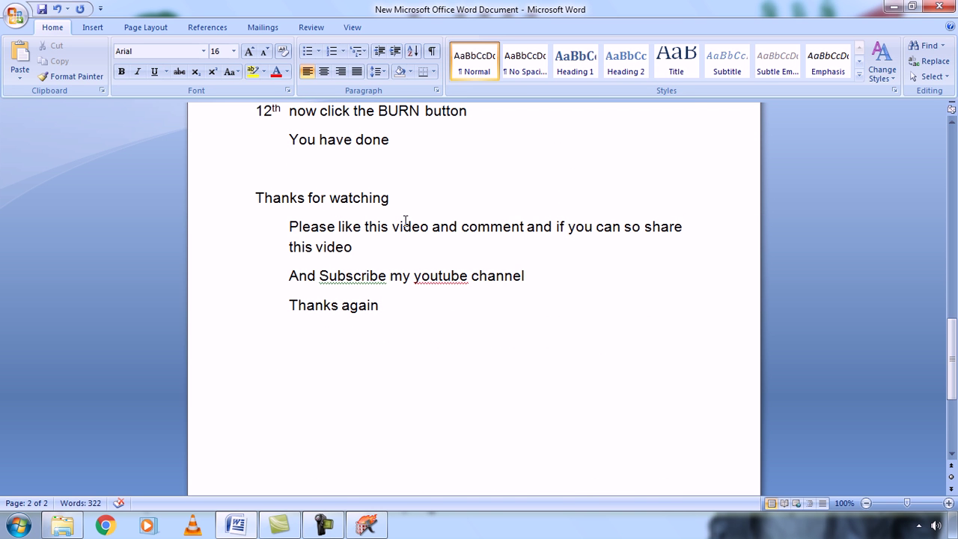
pyautogui.click(217, 202)
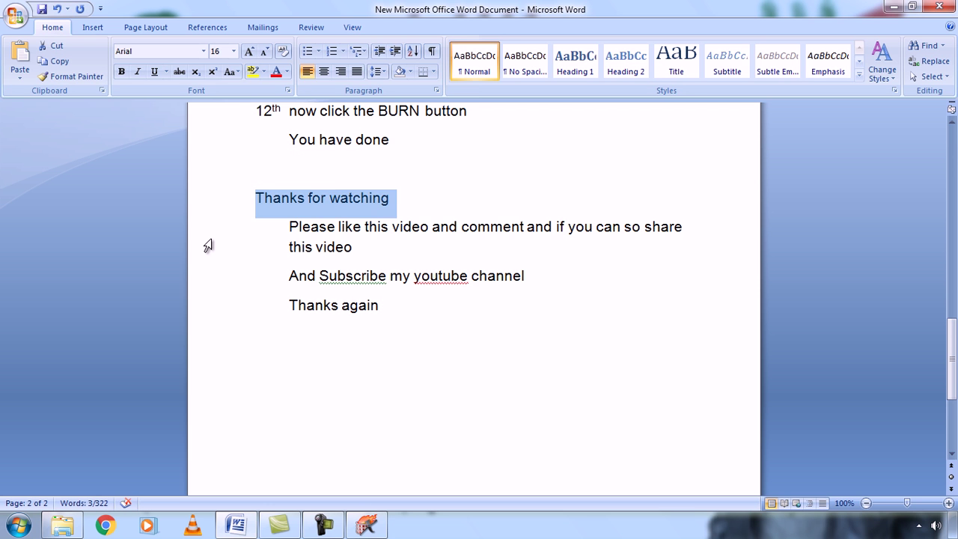
pyautogui.click(208, 231)
pyautogui.moveTo(208, 231); pyautogui.dragTo(204, 248)
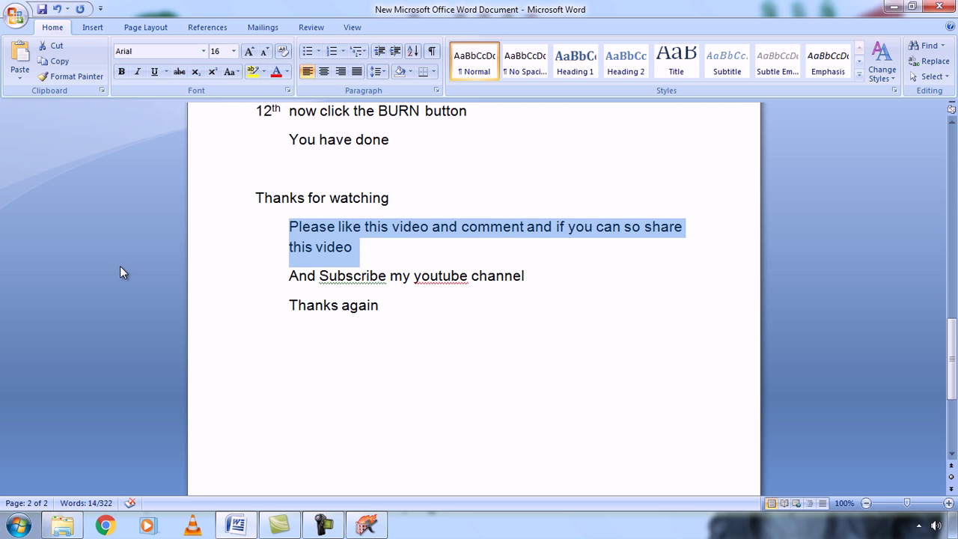
pyautogui.click(201, 283)
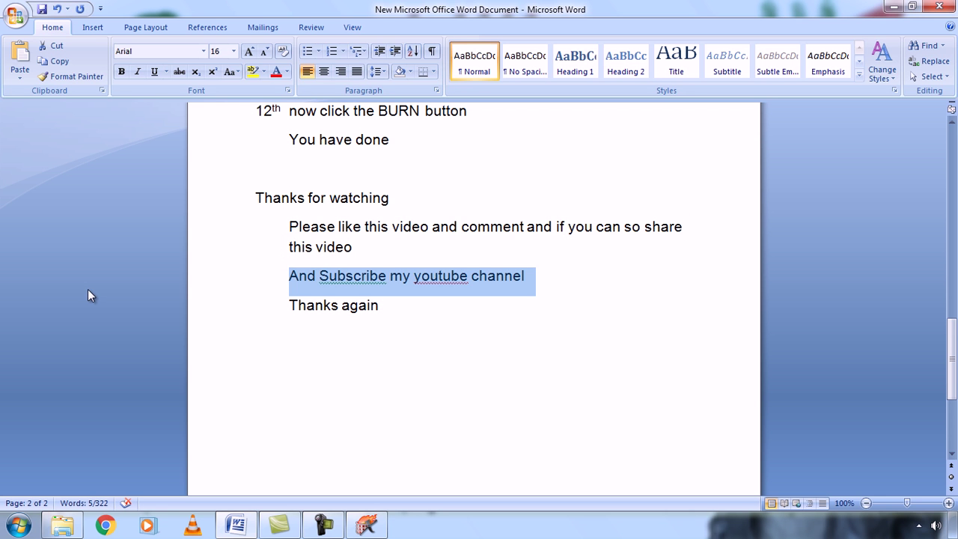
pyautogui.click(206, 315)
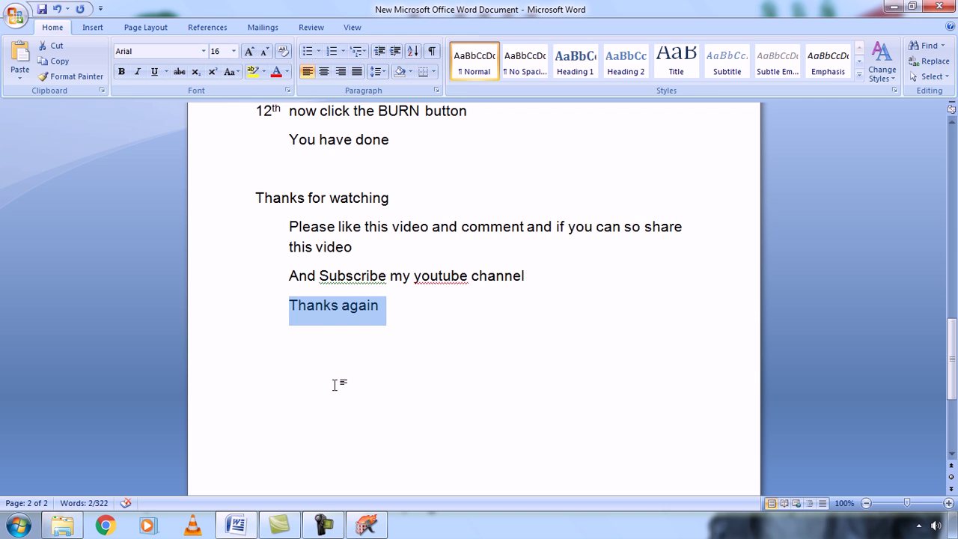
# Step: Minimize the Word and Windows Explorer windows to reveal the desktop behind Nero Express
pyautogui.click(894, 8)
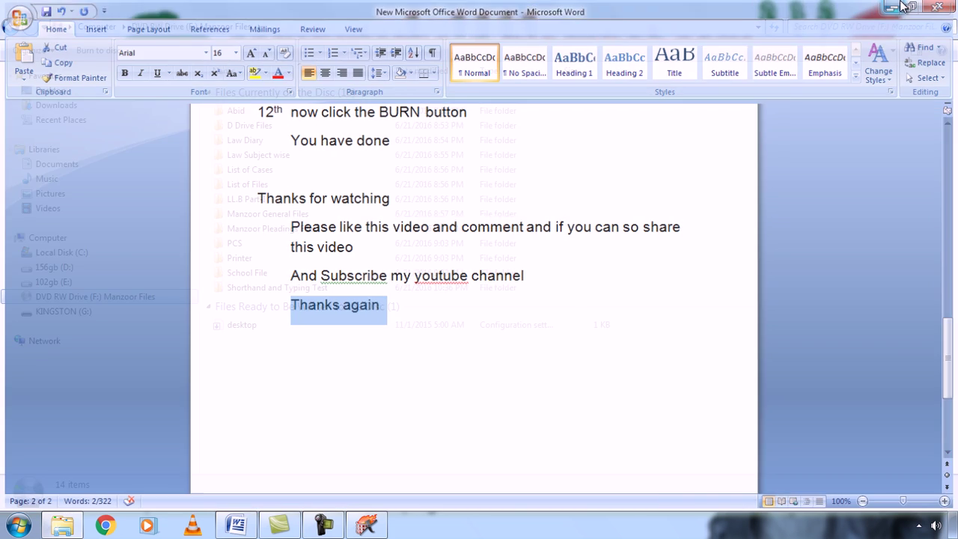
pyautogui.click(895, 8)
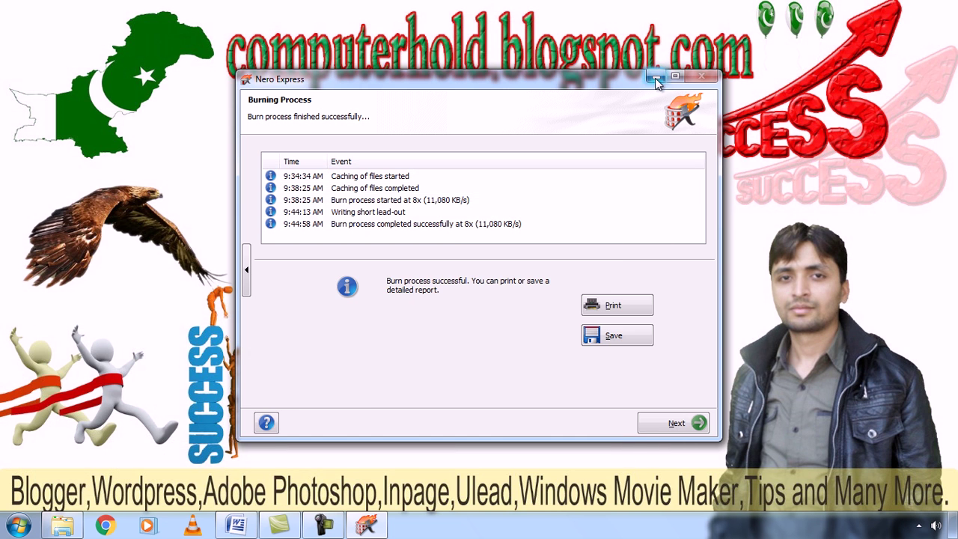